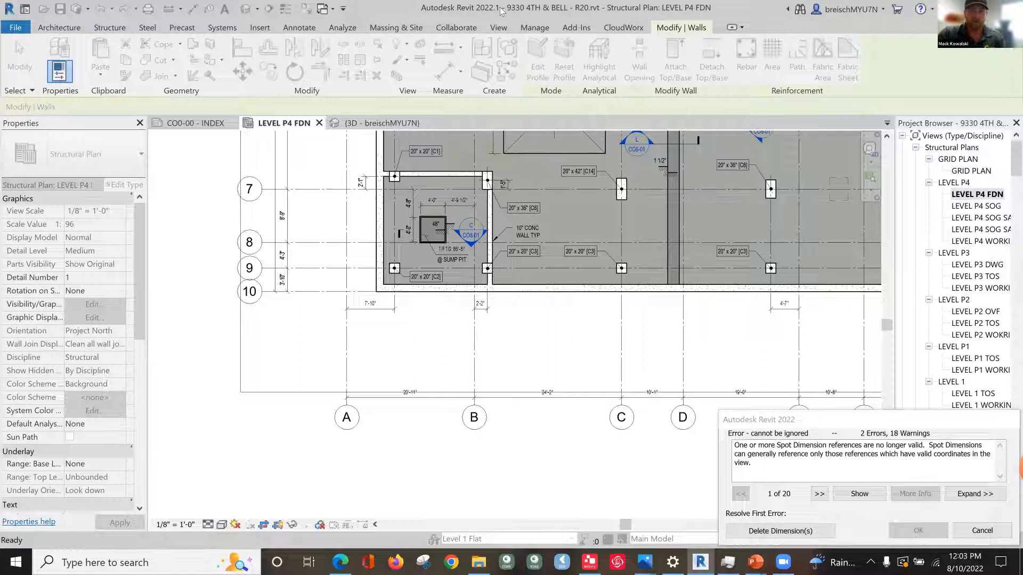
Cancel the pending change that raised the spot dimension error, without deleting the dimensions.
left_click(534, 27)
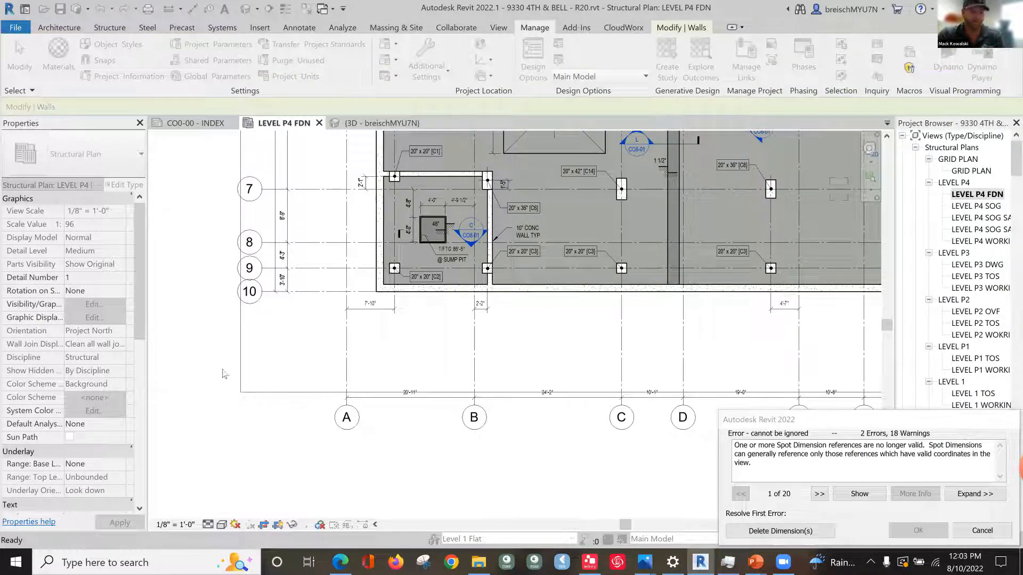
left_click(990, 531)
left_click(619, 180)
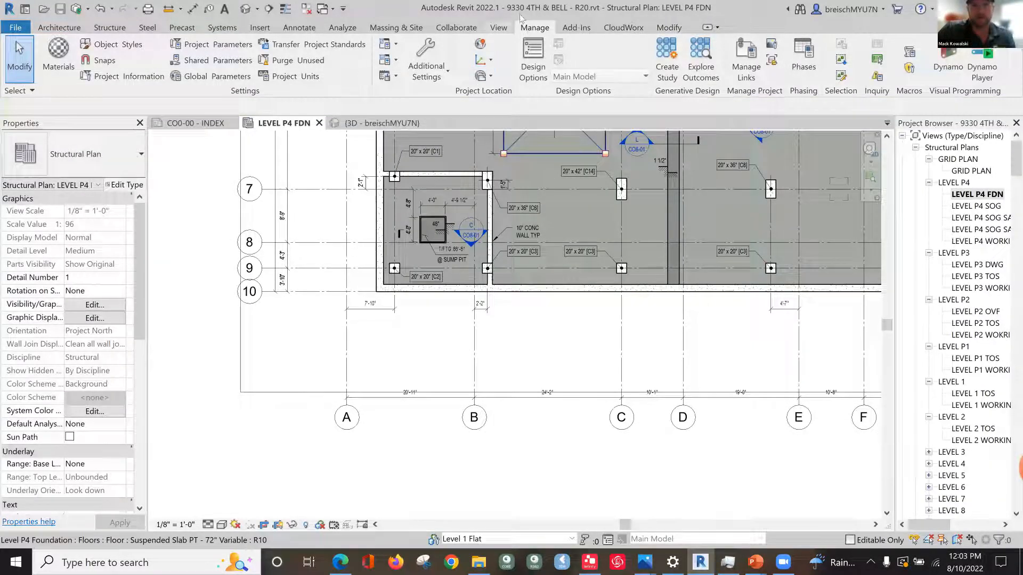
Specify shared coordinates at the centre of the 20" x 20" [C2] column on grid 9 near grid A, accepting the proposed coordinates and angle.
left_click(491, 60)
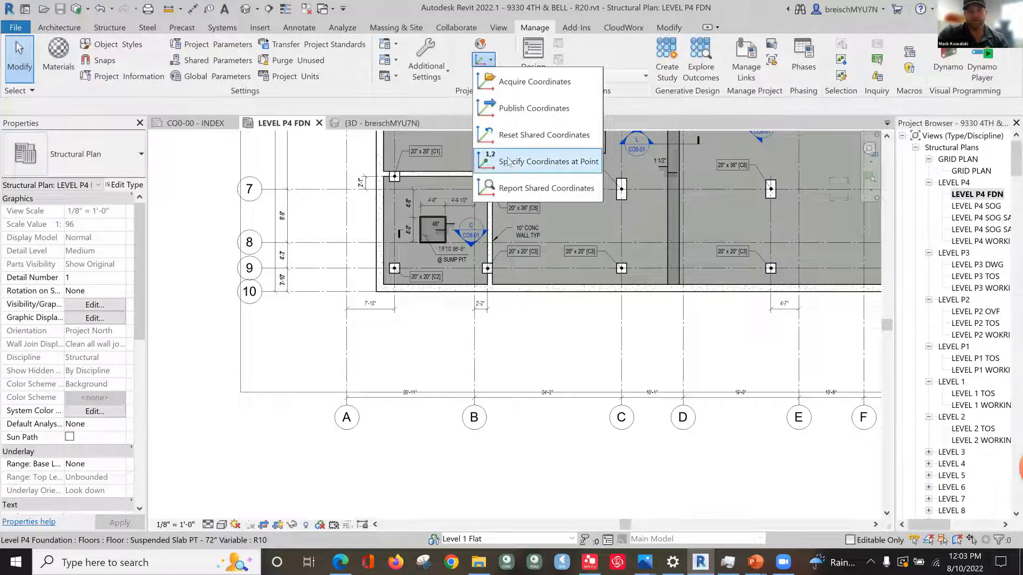
left_click(532, 188)
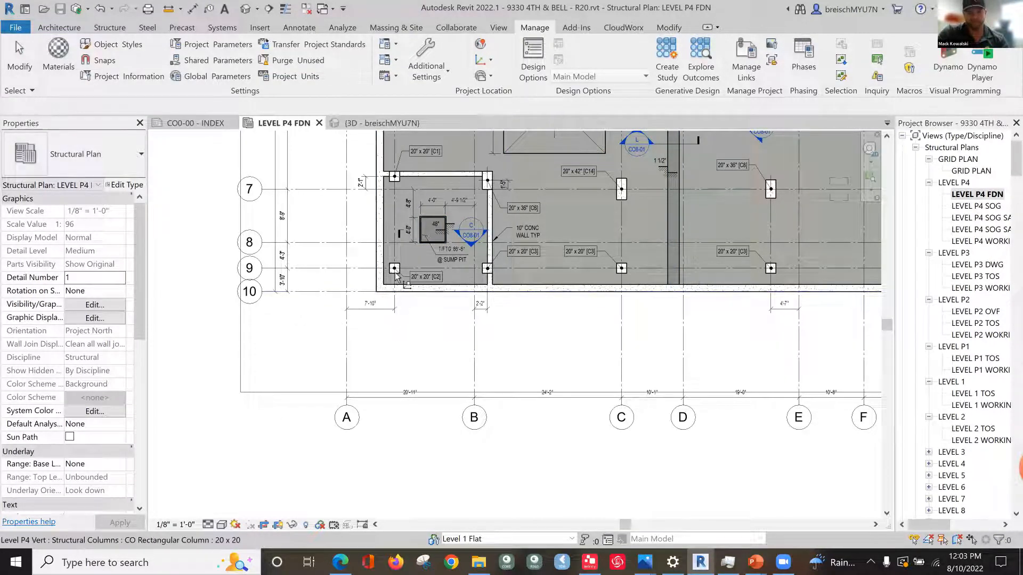
scroll(394, 269, "up", 2)
scroll(394, 273, "up", 2)
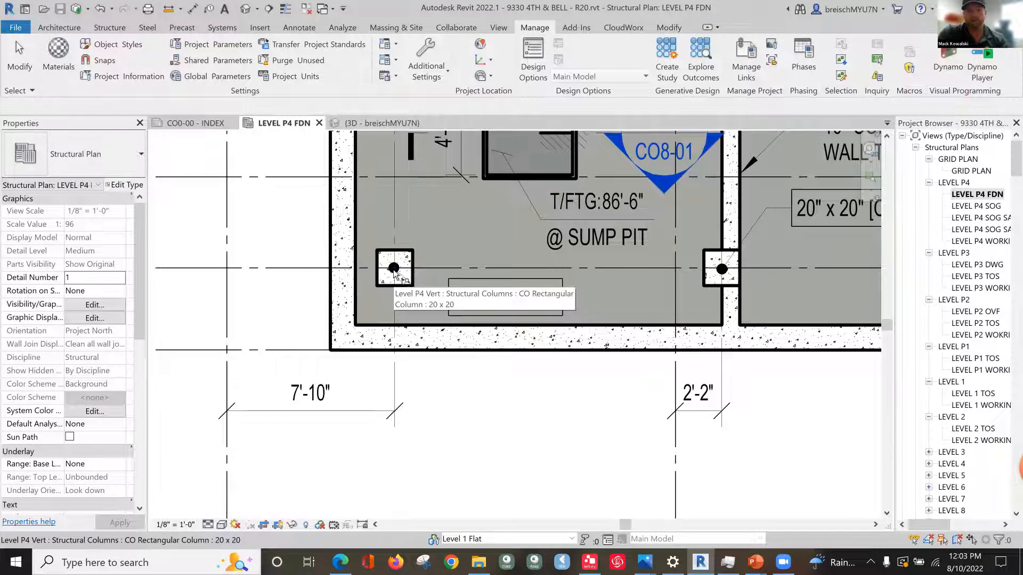
scroll(394, 270, "up", 2)
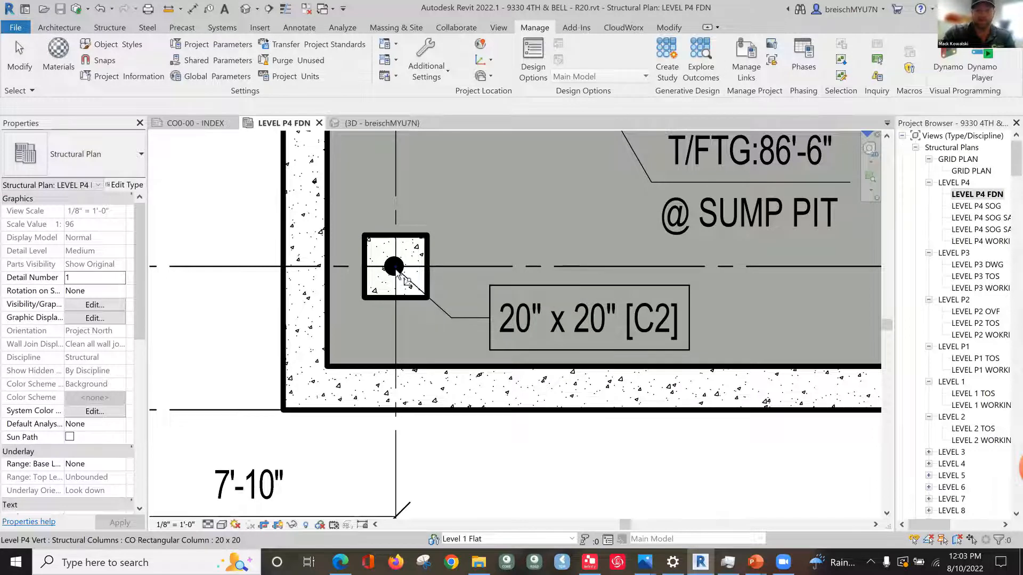
scroll(395, 269, "up", 1)
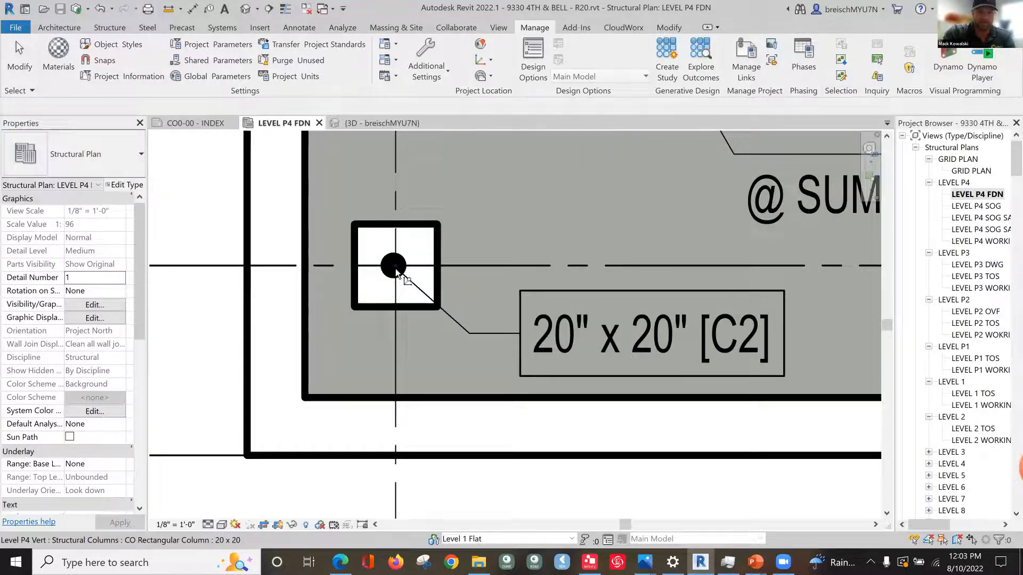
scroll(395, 268, "up", 4)
scroll(393, 264, "down", 2)
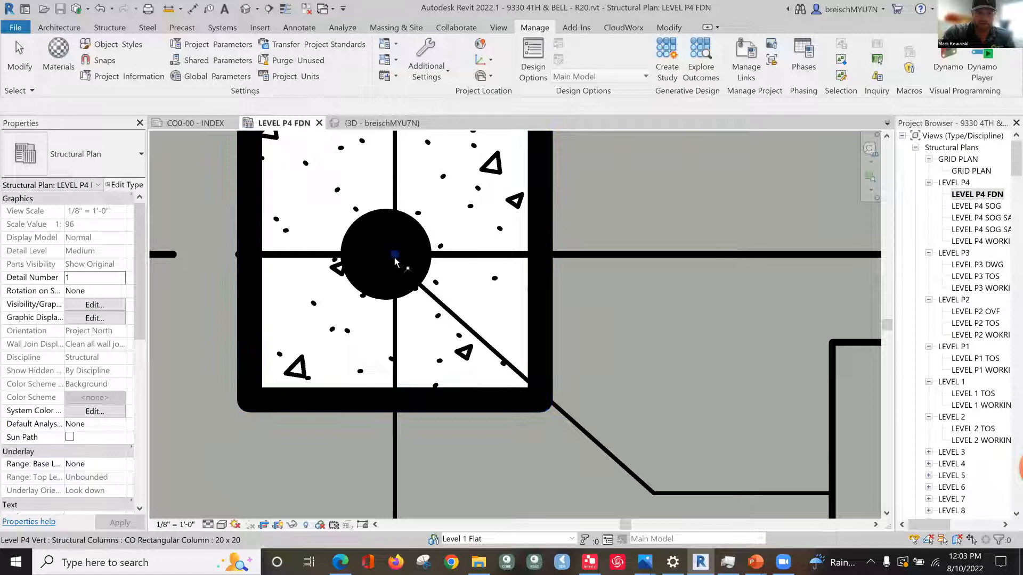
scroll(395, 260, "down", 4)
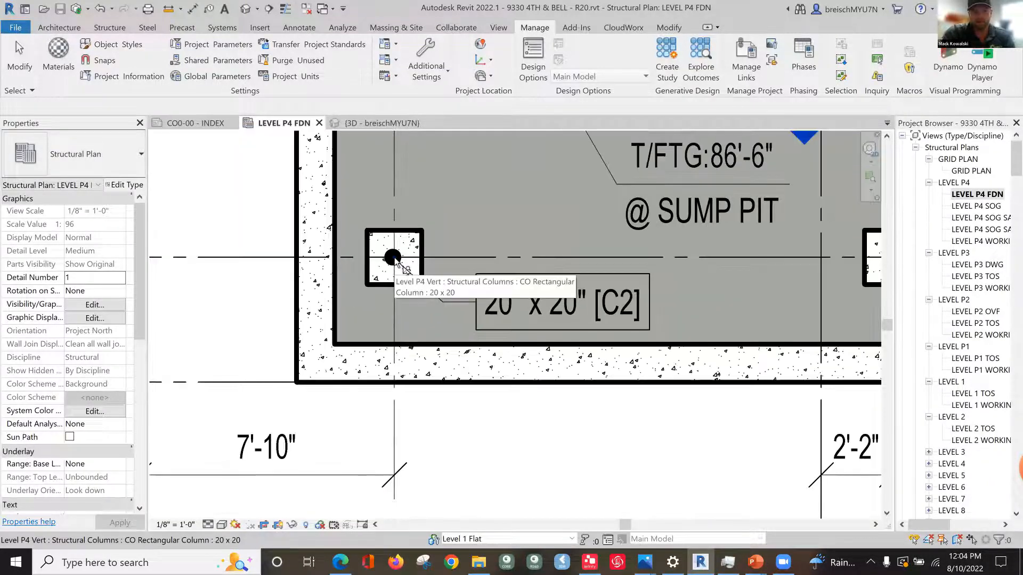
scroll(393, 259, "down", 3)
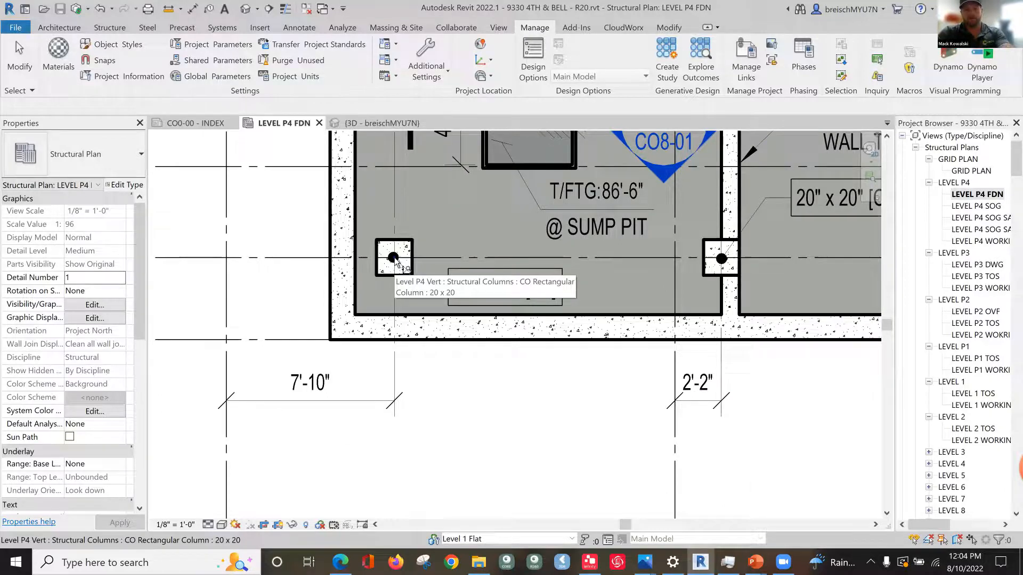
scroll(394, 260, "down", 3)
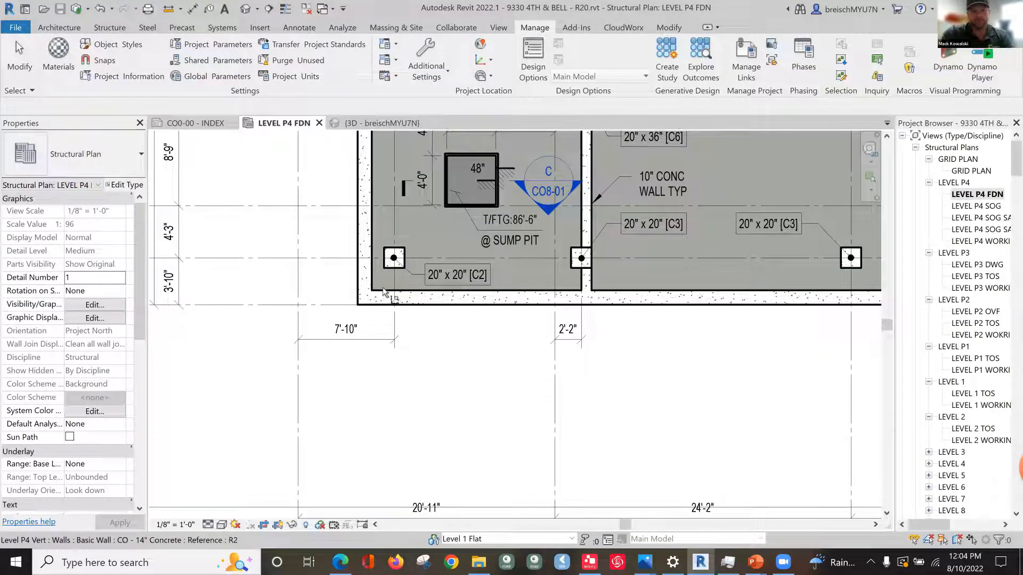
left_click(395, 263)
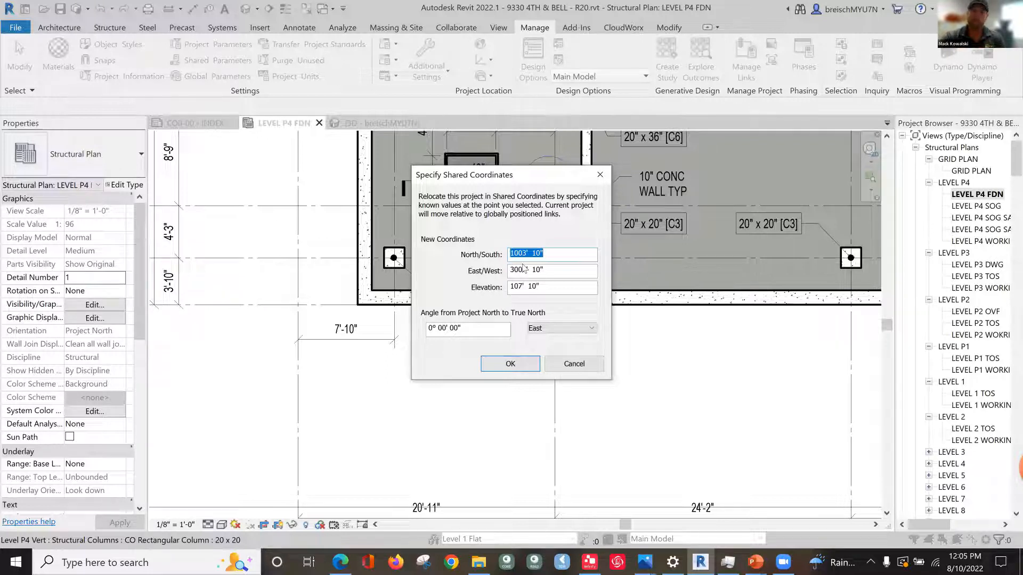
left_click(514, 363)
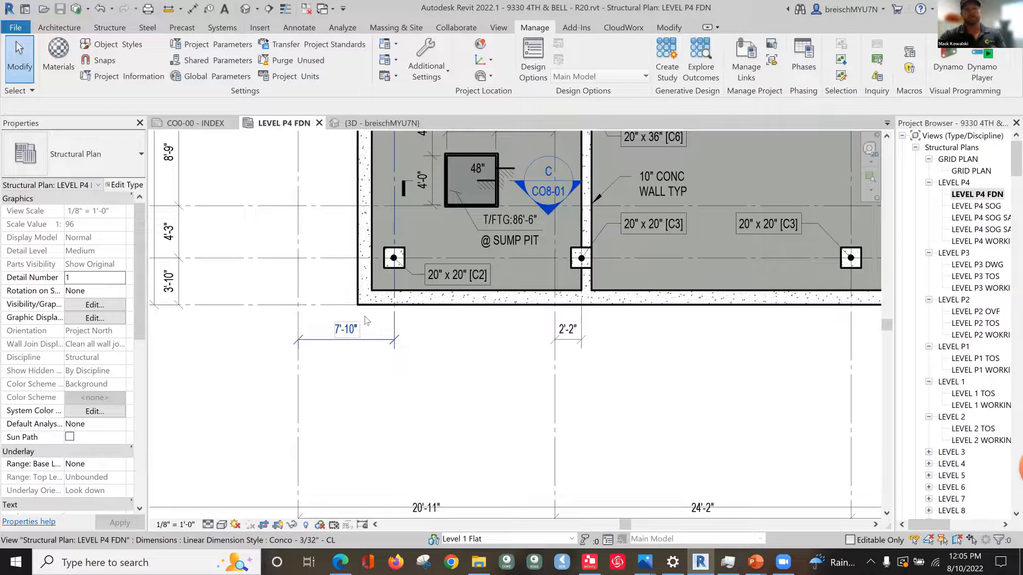
Switch from the foundation plan to the 3D view and show the whole tower.
scroll(343, 397, "down", 1)
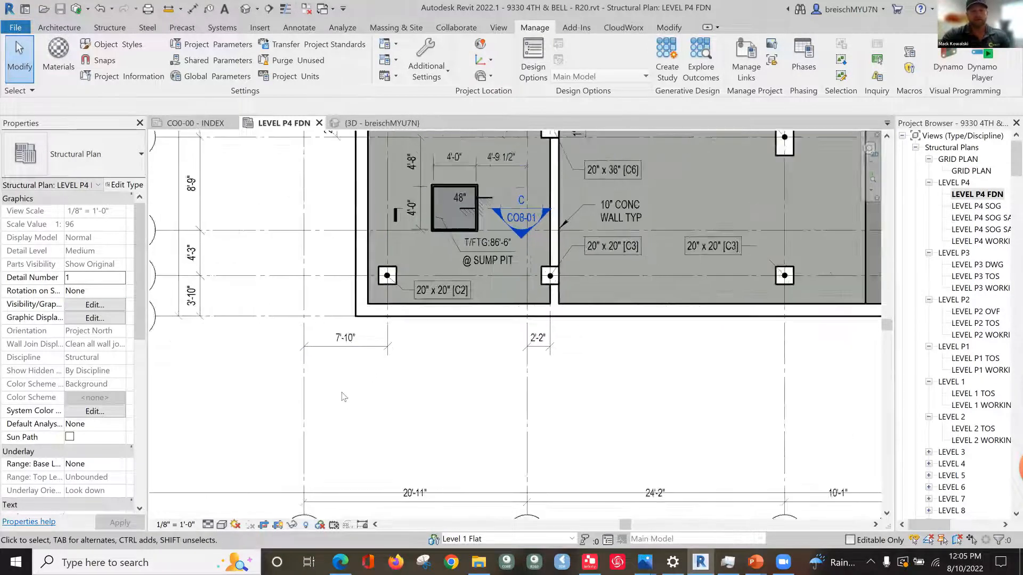
scroll(343, 396, "down", 4)
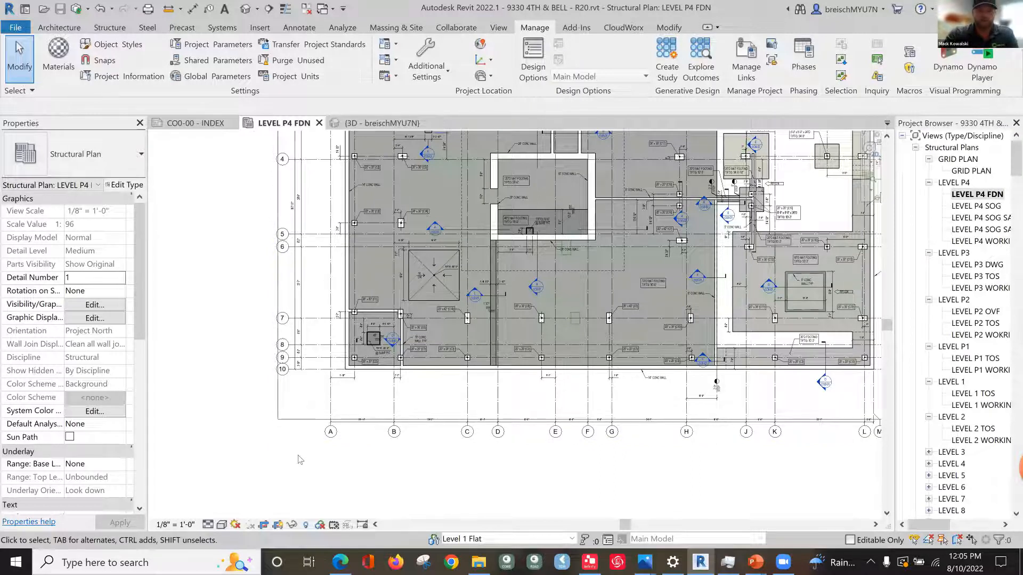
left_click(372, 123)
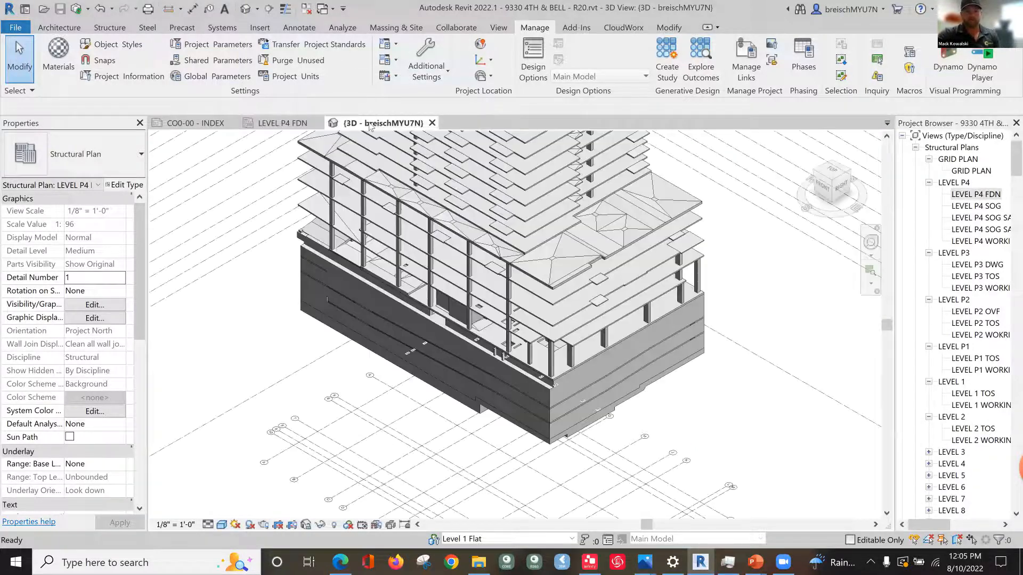
scroll(428, 360, "down", 5)
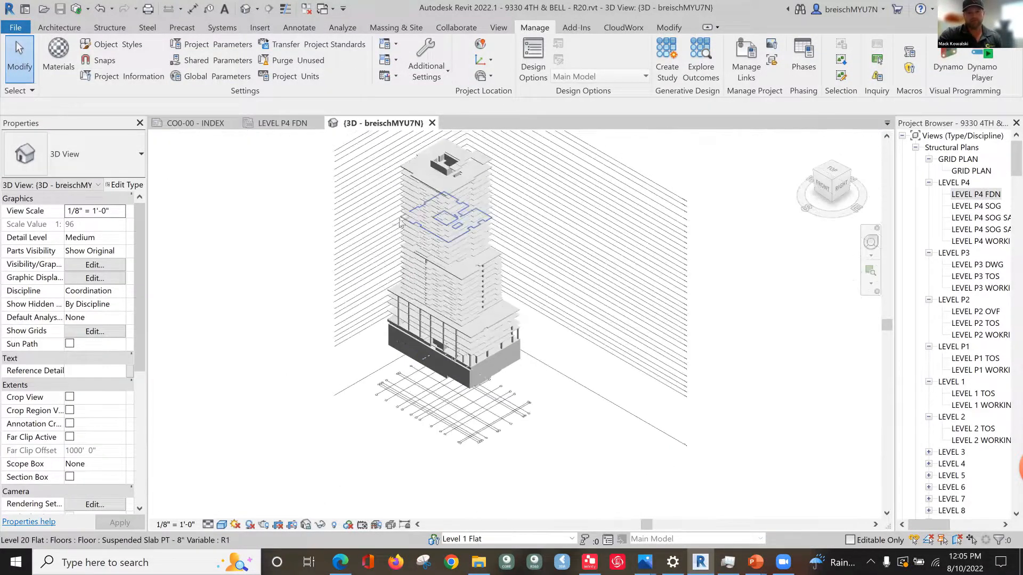
Review the general settings of the in-session IFC export setup, including its coordinate base, and leave without exporting.
left_click(15, 27)
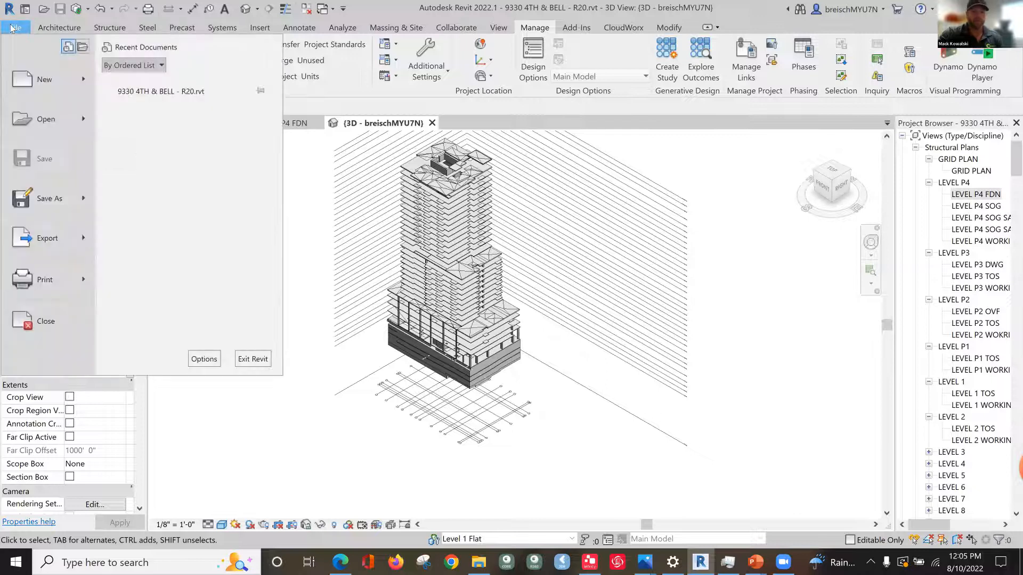
mouse_move(53, 238)
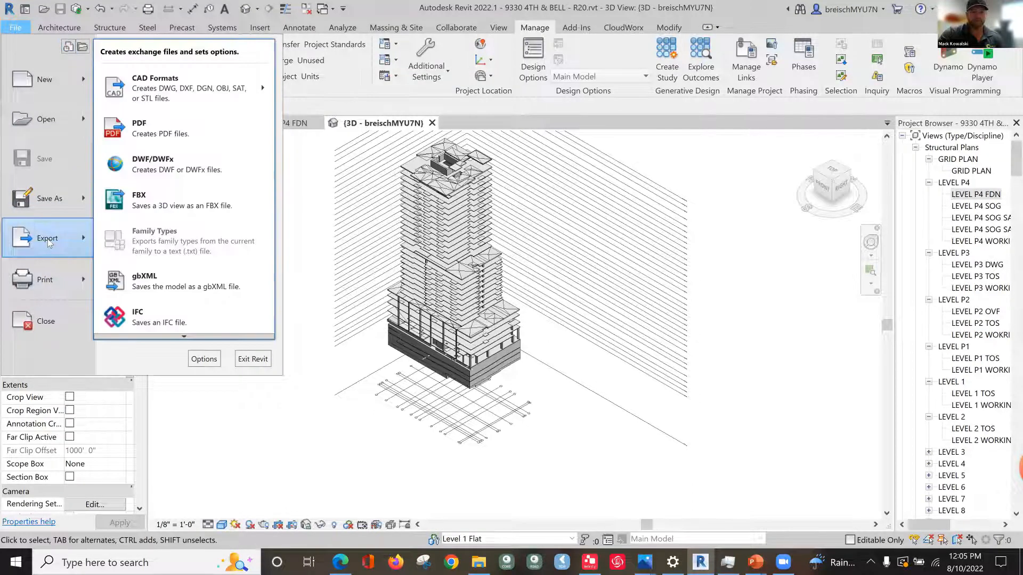
left_click(180, 312)
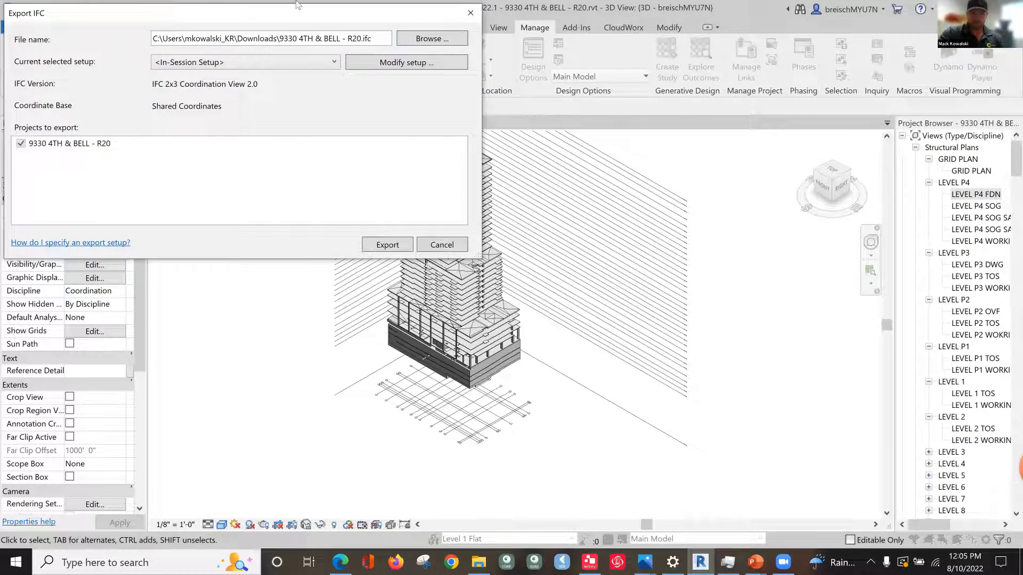
left_click(406, 63)
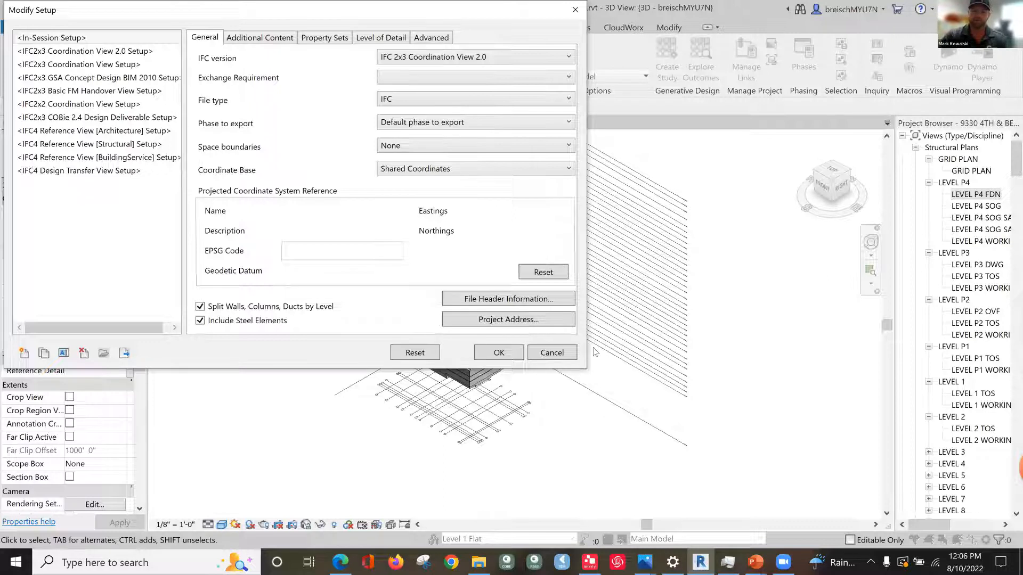
left_click(554, 352)
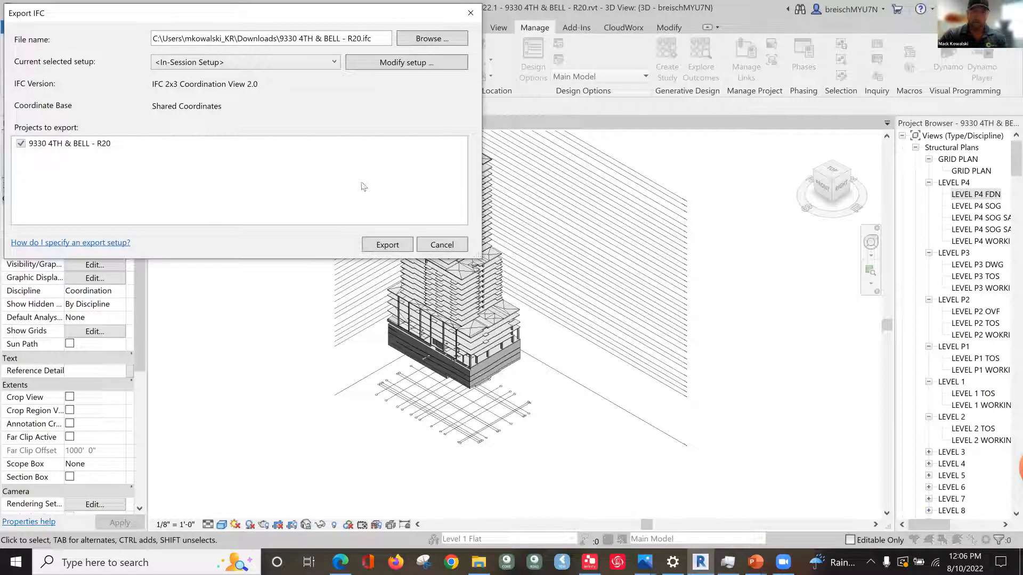
left_click(444, 247)
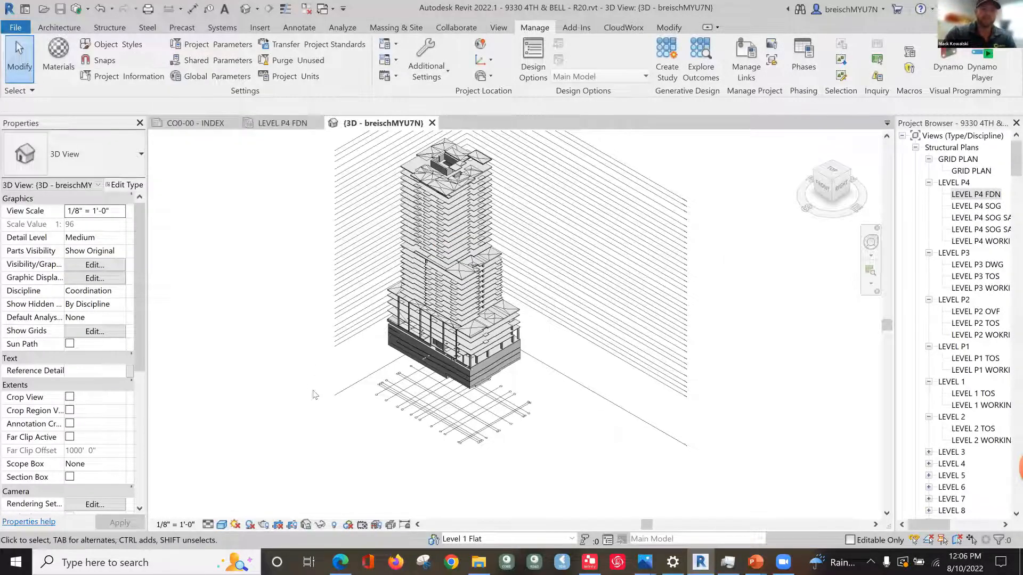
Start a DWG export of the LEVEL P4 FDN plan using the Conco Export Survey - 18.04.06 setup.
left_click(282, 124)
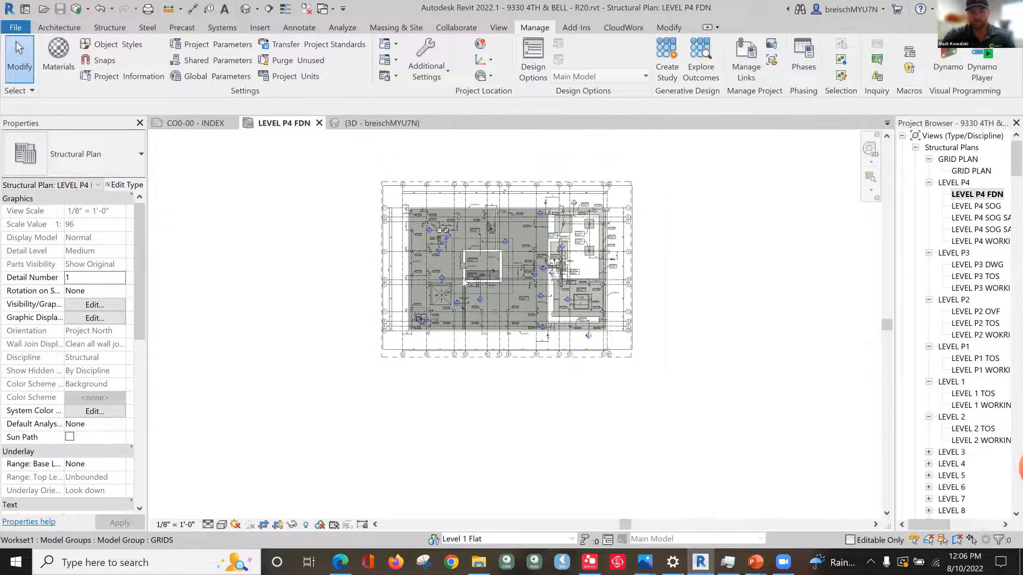
left_click(22, 29)
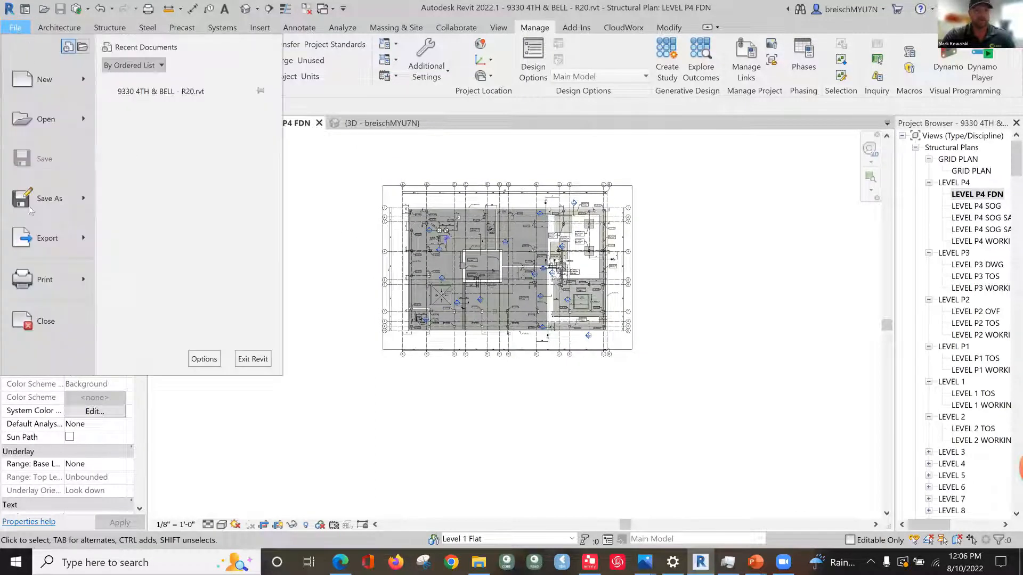
mouse_move(36, 242)
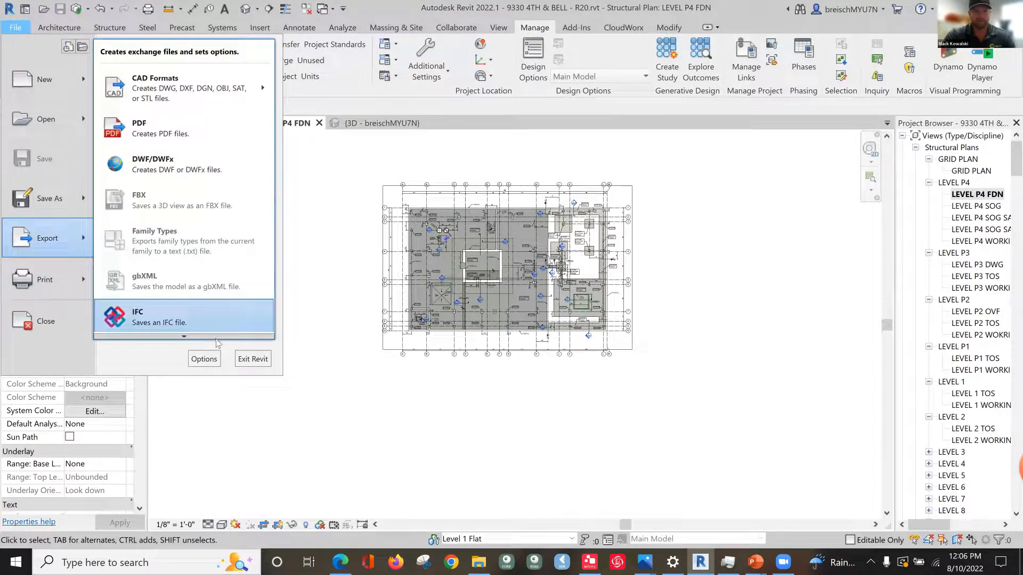
mouse_move(166, 85)
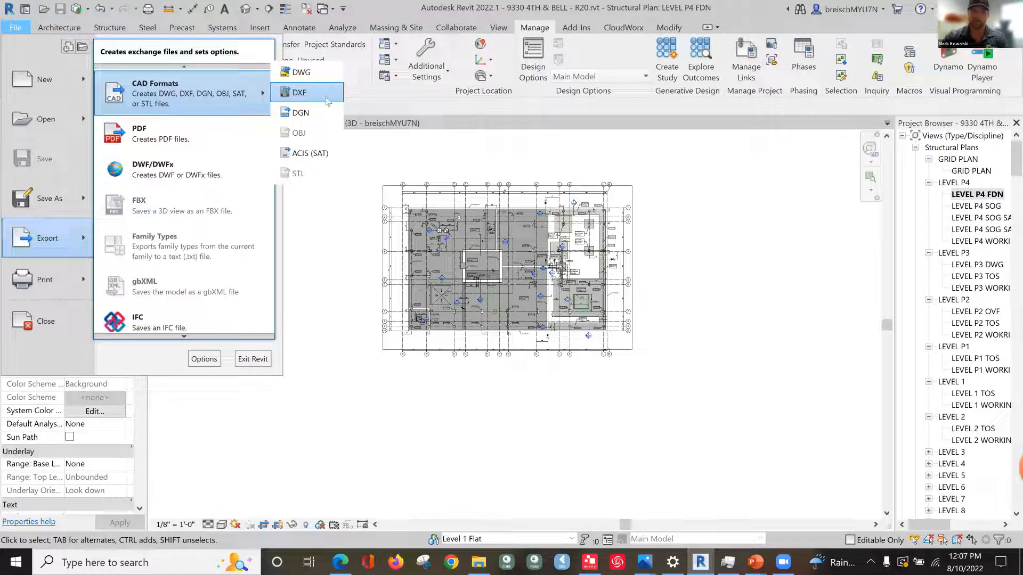
left_click(306, 77)
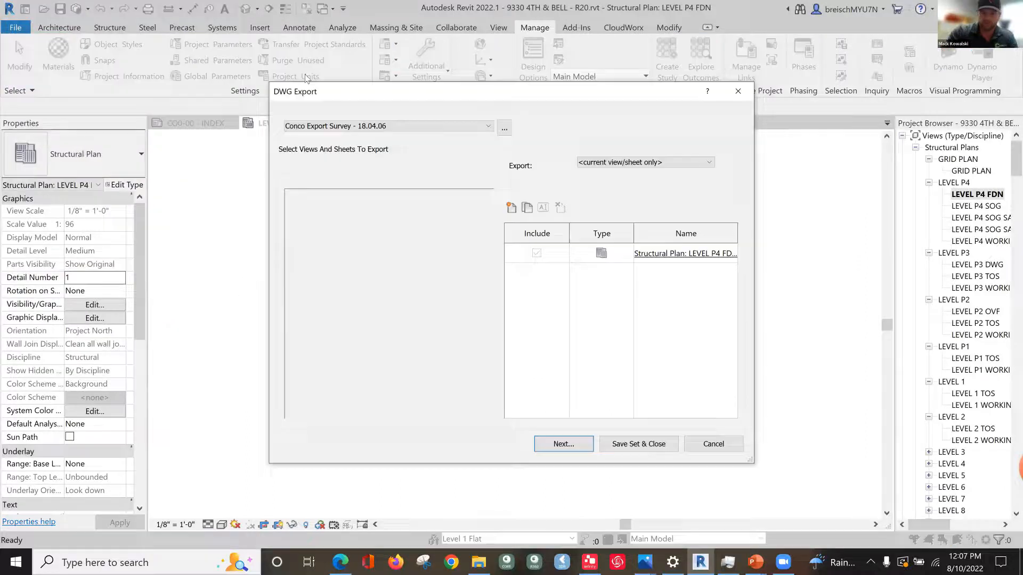
left_click(487, 128)
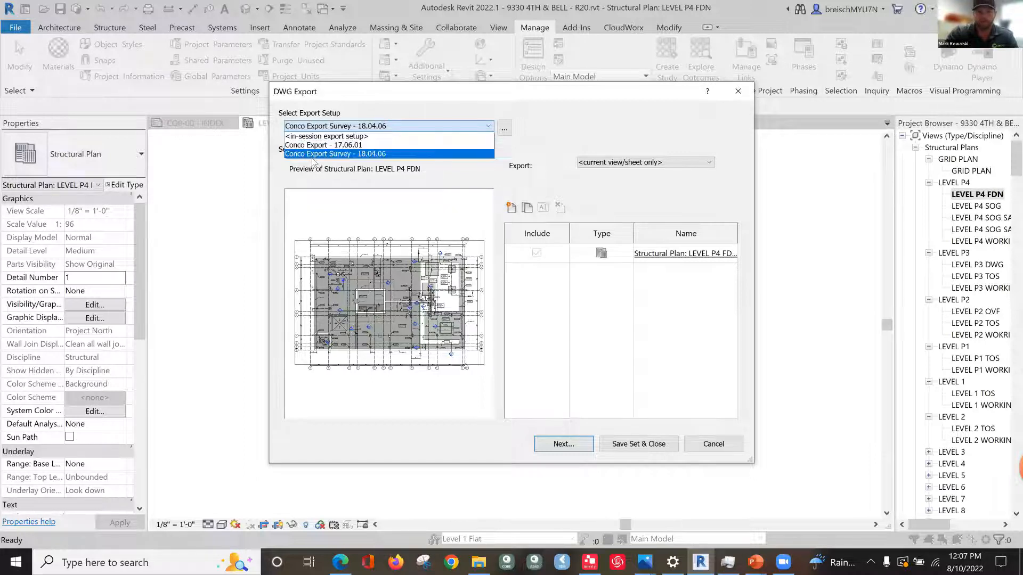
left_click(376, 154)
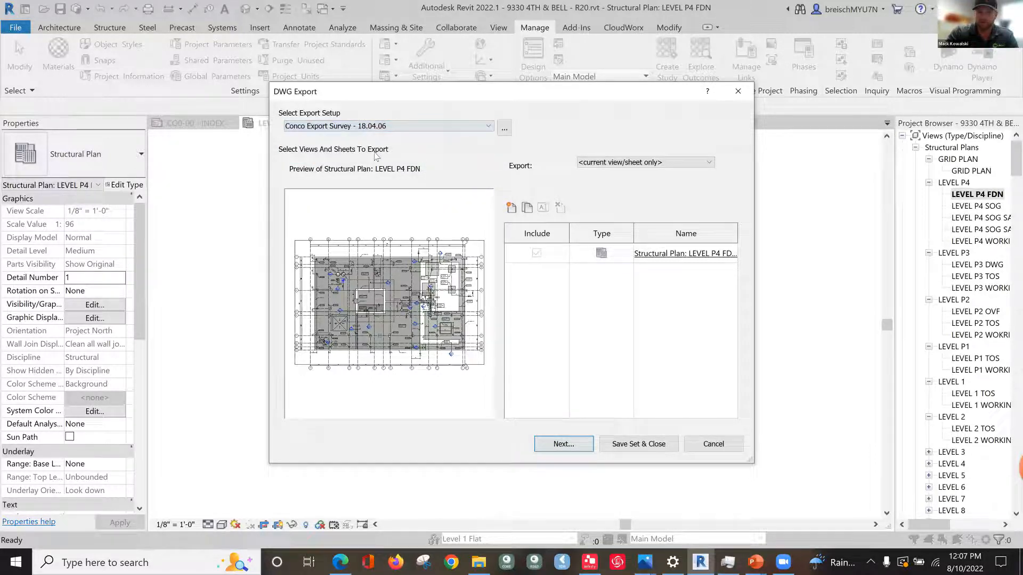
Check the survey export setup's DWG units and coordinate base, and view the save options without saving a file.
left_click(504, 131)
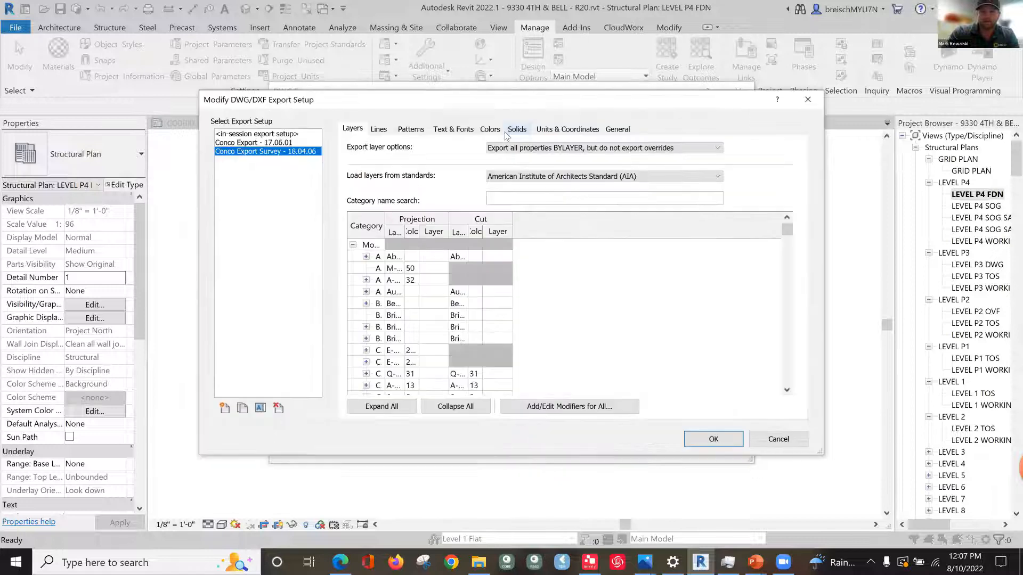
left_click(552, 132)
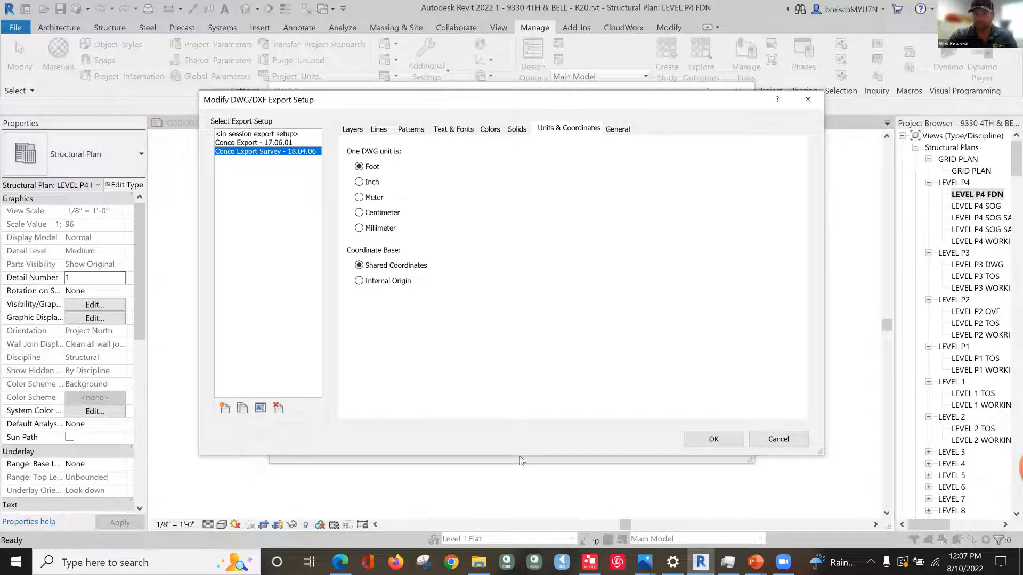
left_click(713, 440)
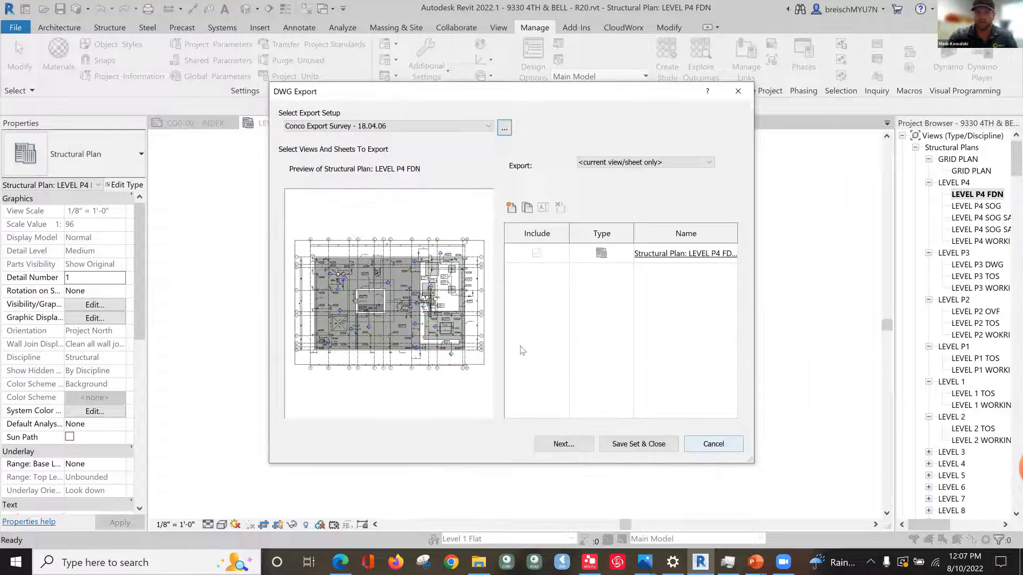
left_click(563, 444)
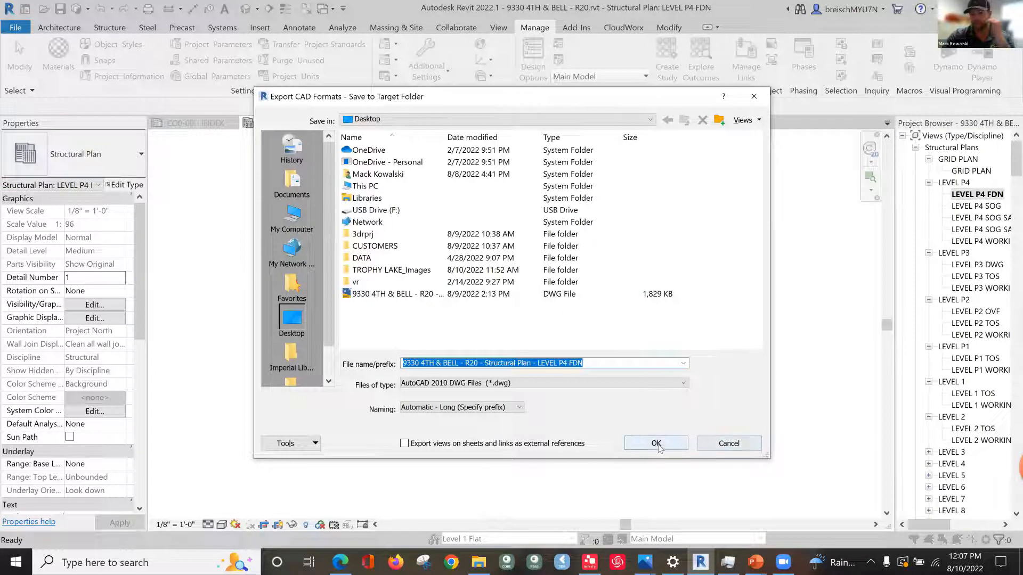
left_click(715, 444)
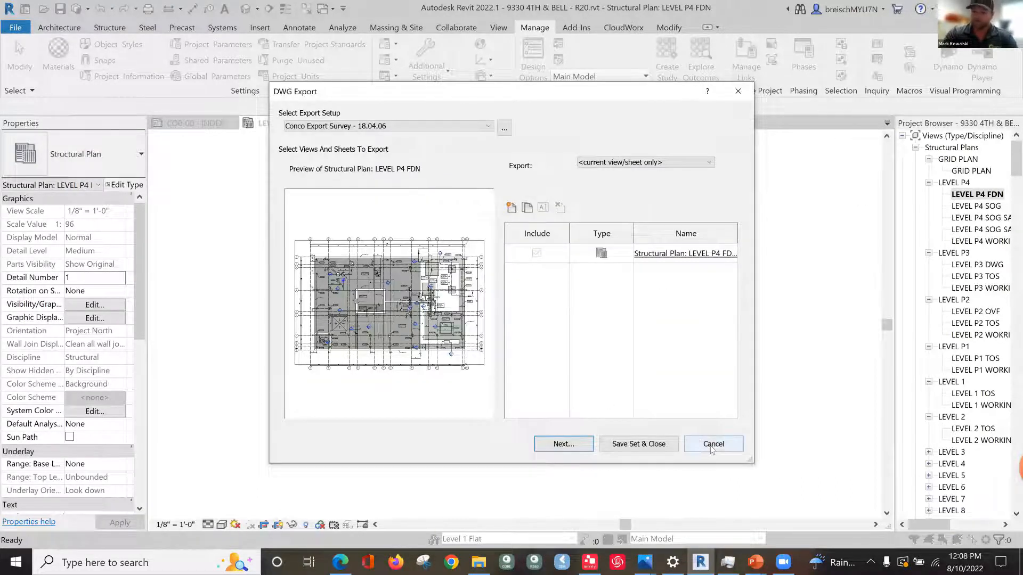
Close the DWG export without exporting and switch to the LUNCH AND LEARN project in Leica Infinity.
left_click(712, 445)
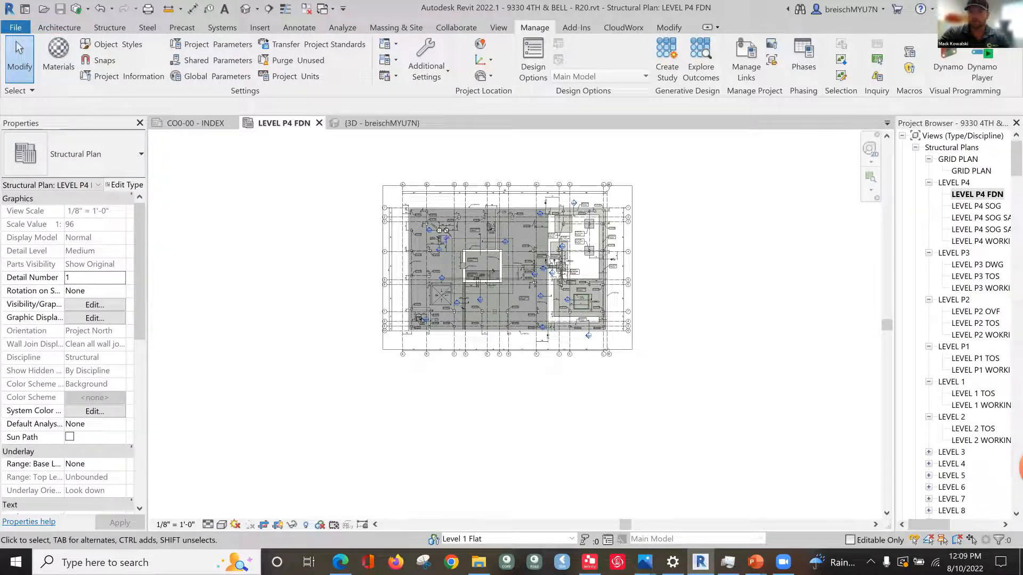
key("super+d")
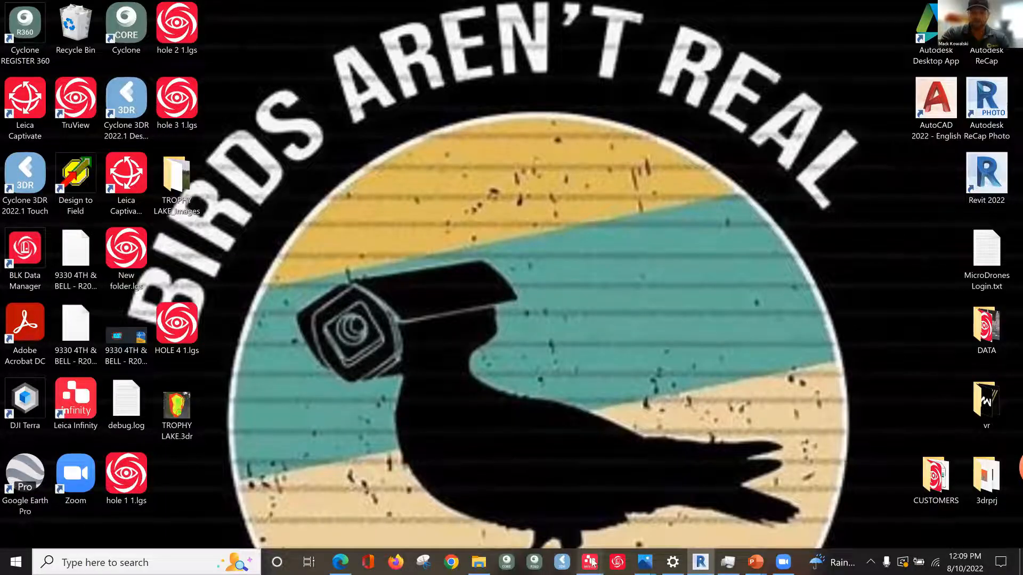
left_click(589, 562)
scroll(419, 448, "down", 1)
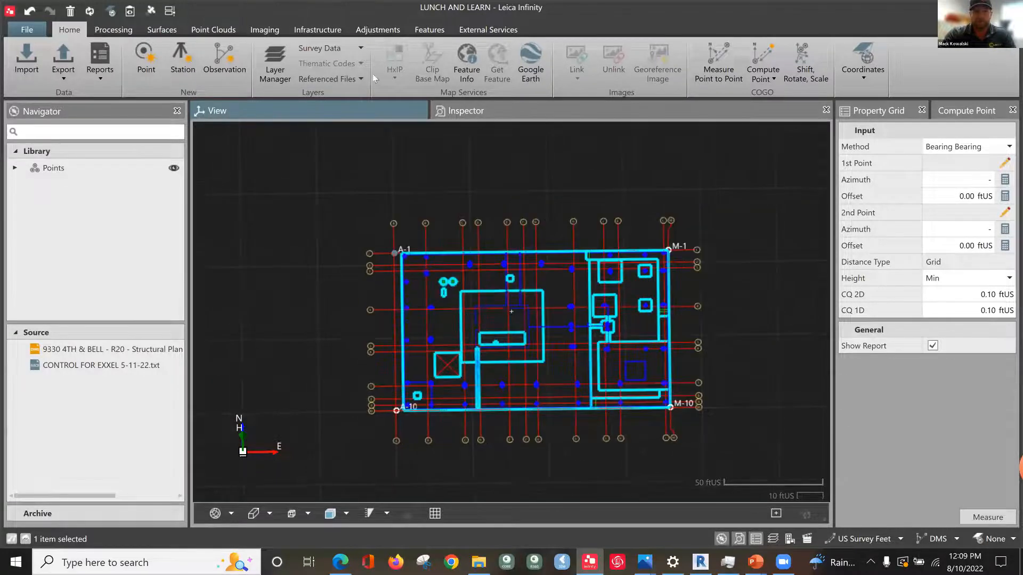
Turn on the S-TXT layer of the referenced drawing and turn it off again.
left_click(353, 79)
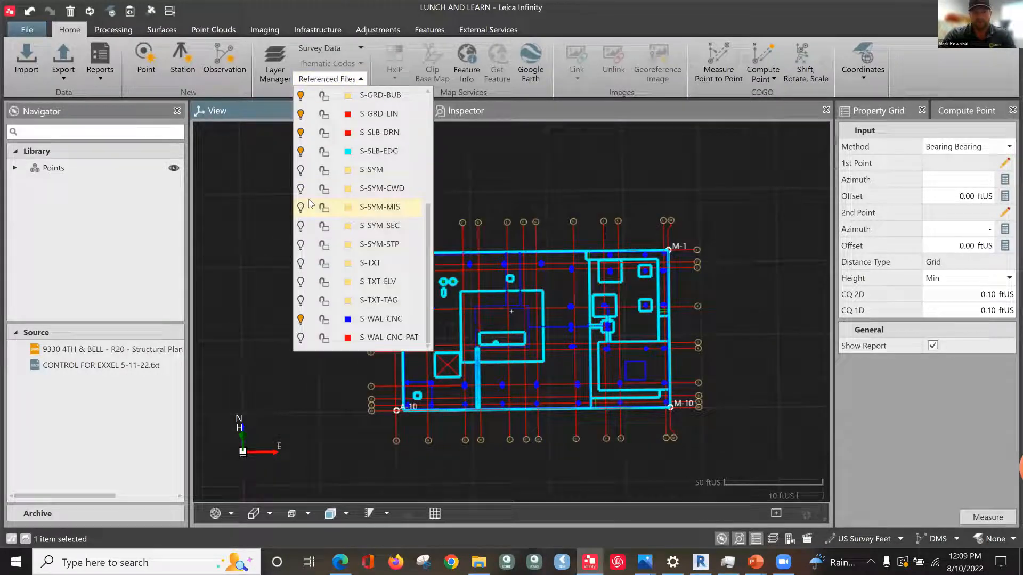
left_click(301, 263)
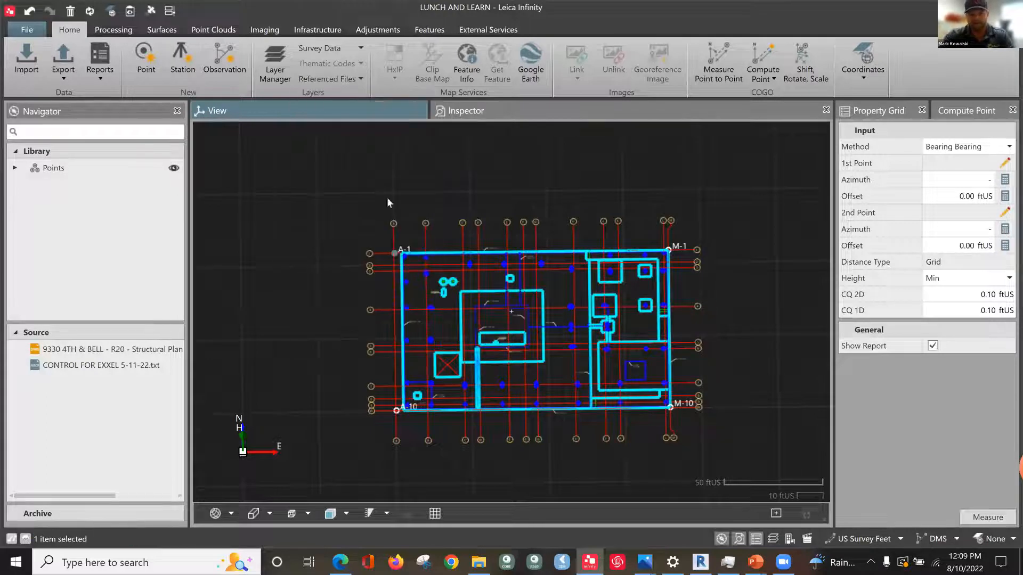
left_click(366, 78)
left_click(300, 263)
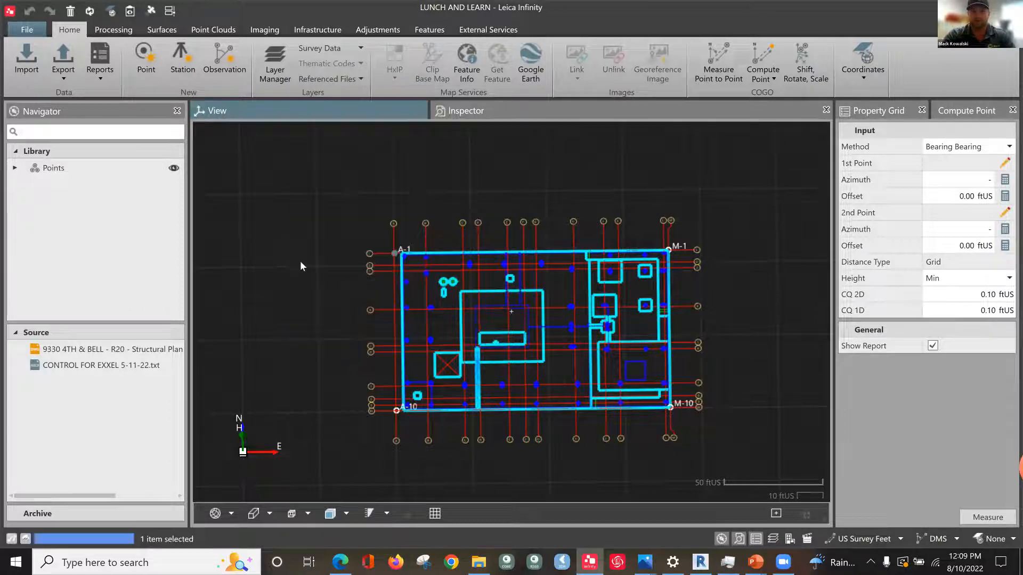
Examine where the imported control points lie relative to the foundation drawing, and how they are laid out around the building.
scroll(440, 362, "down", 2)
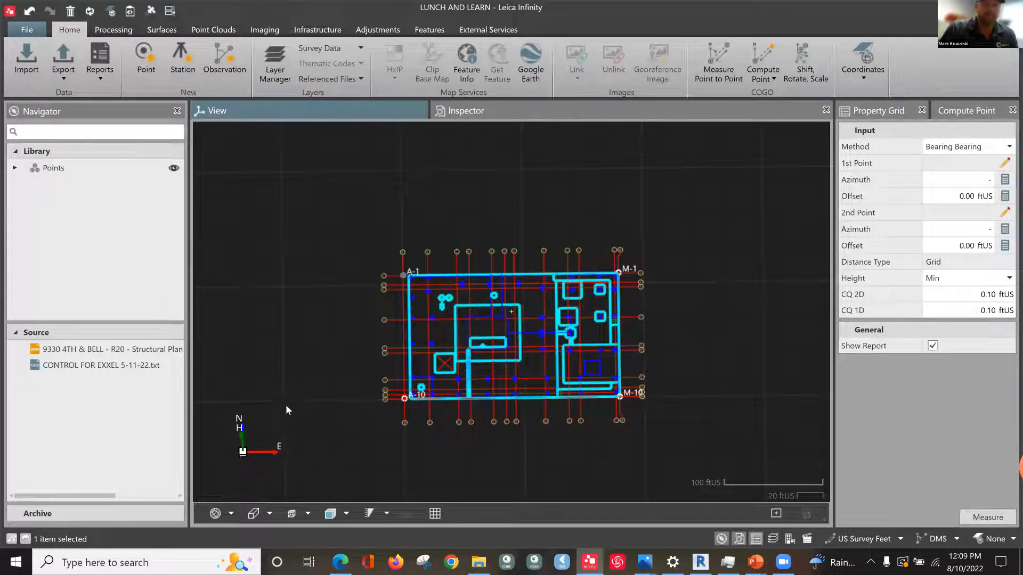
scroll(283, 386, "down", 2)
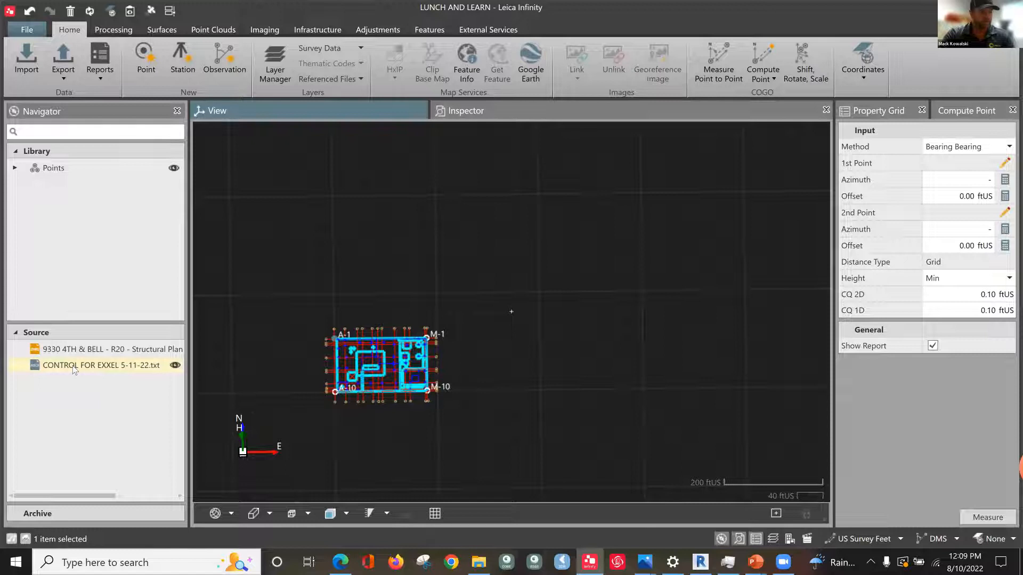
scroll(293, 381, "down", 1)
scroll(224, 369, "down", 1)
scroll(235, 369, "down", 3)
scroll(488, 354, "down", 3)
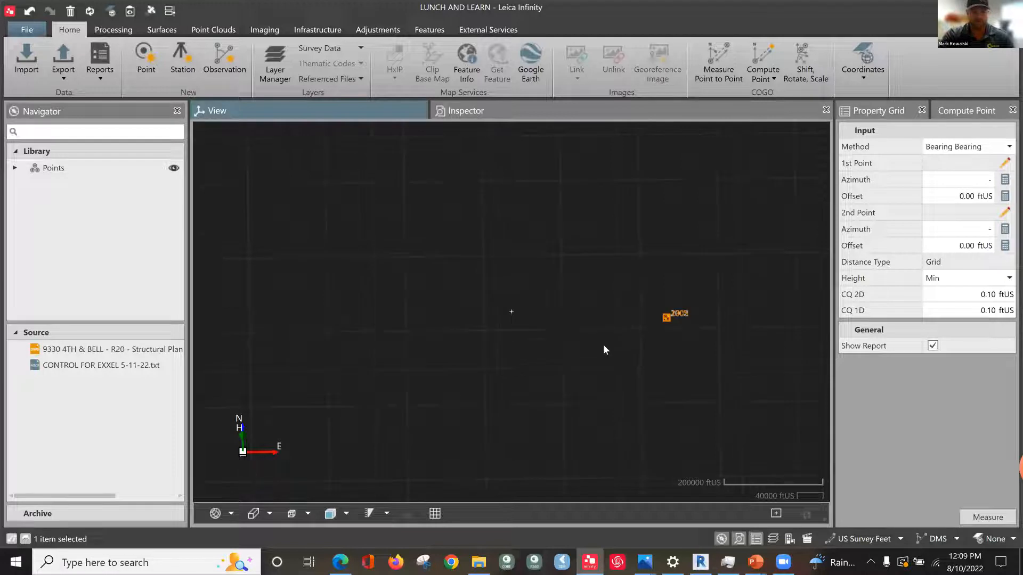
scroll(659, 317, "up", 3)
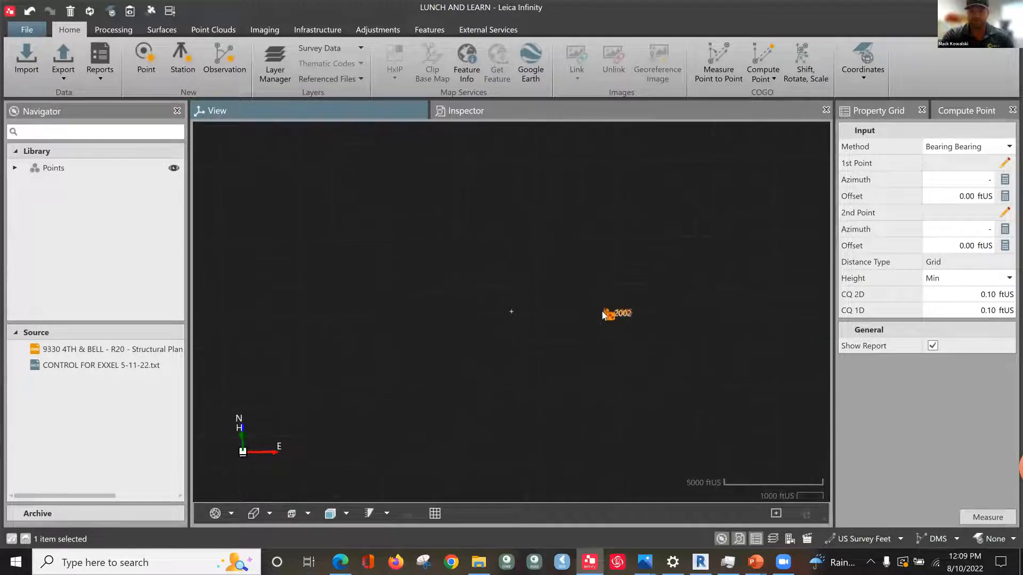
scroll(603, 314, "up", 3)
scroll(609, 318, "up", 3)
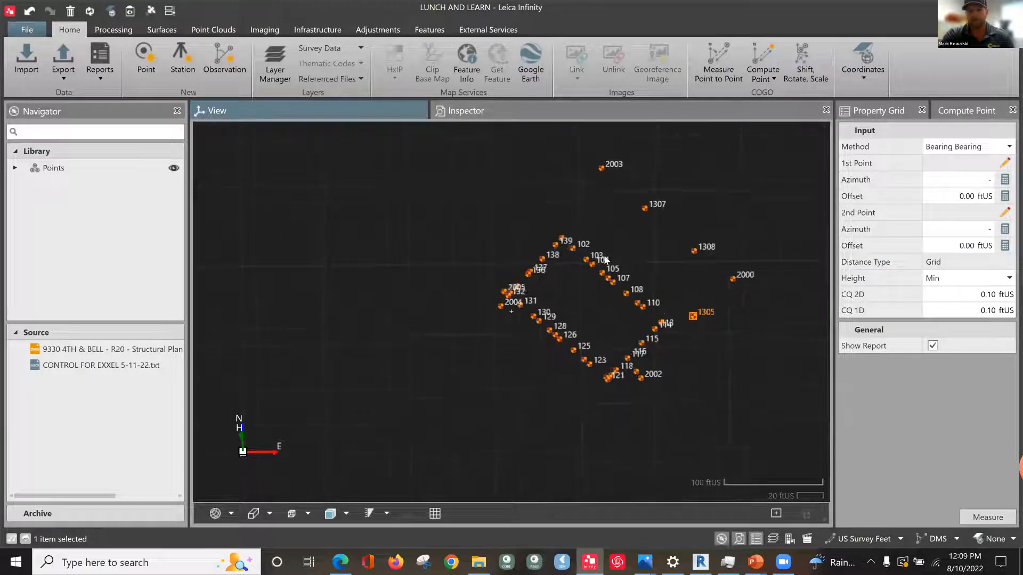
scroll(605, 259, "down", 1)
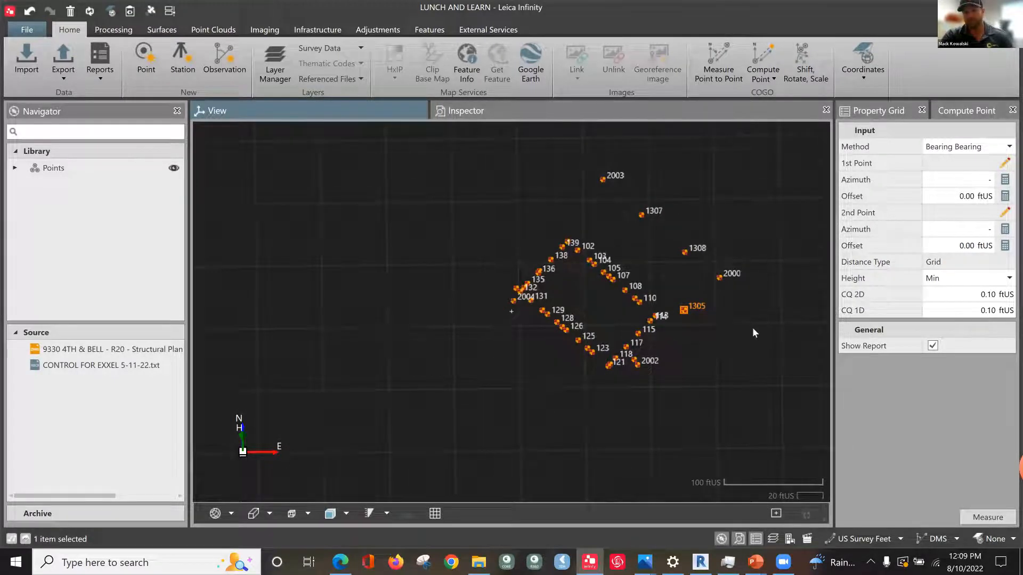
scroll(621, 421, "down", 1)
scroll(591, 361, "up", 4)
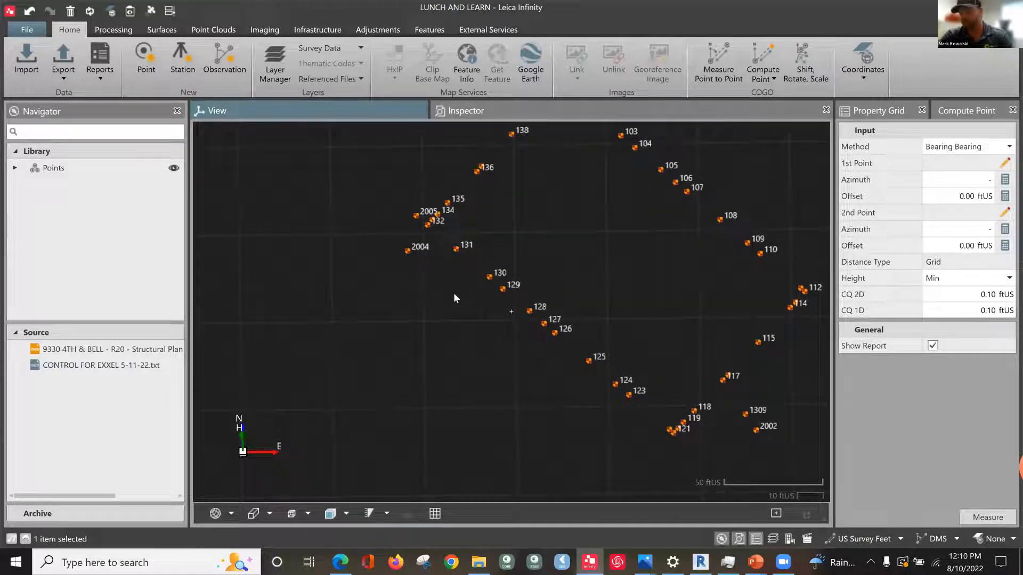
Review the grid-intersection codes of the control points in the Inspector's point list and return to the graphic view.
left_click(507, 107)
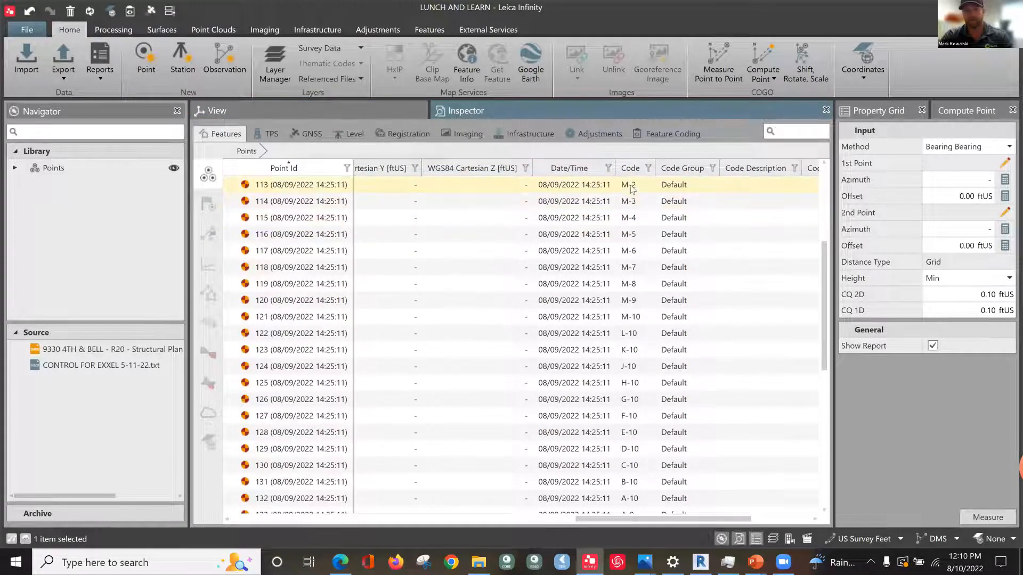
scroll(404, 292, "down", 4)
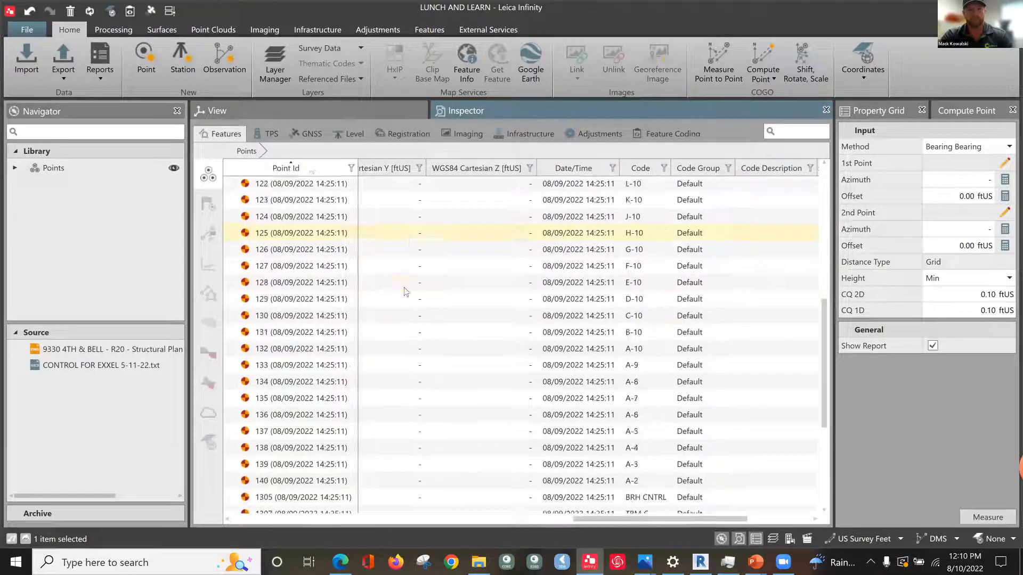
left_click(297, 110)
Select all the control points around the building and start Shift, Rotate, Scale on them.
scroll(613, 331, "down", 5)
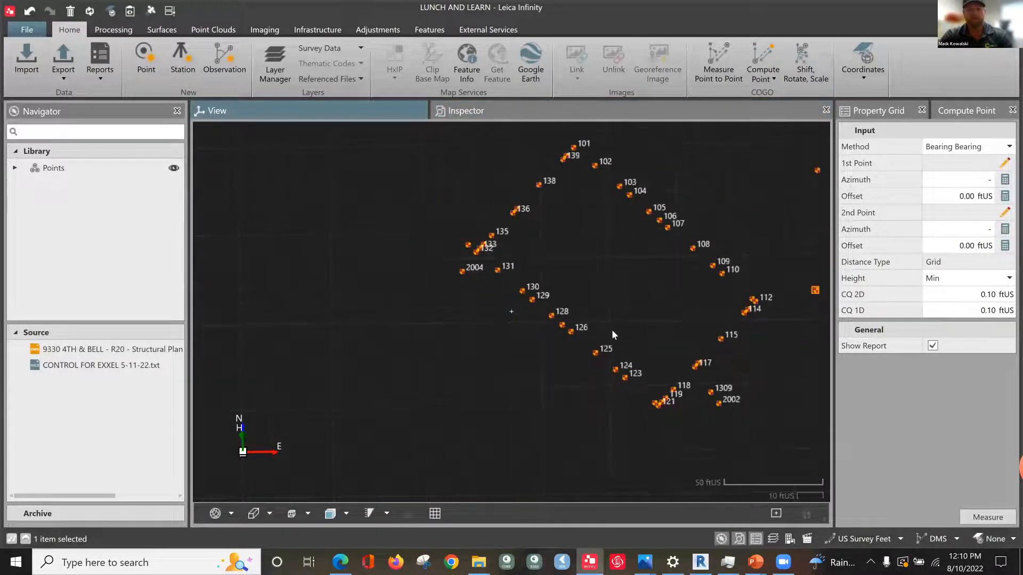
scroll(611, 341, "down", 4)
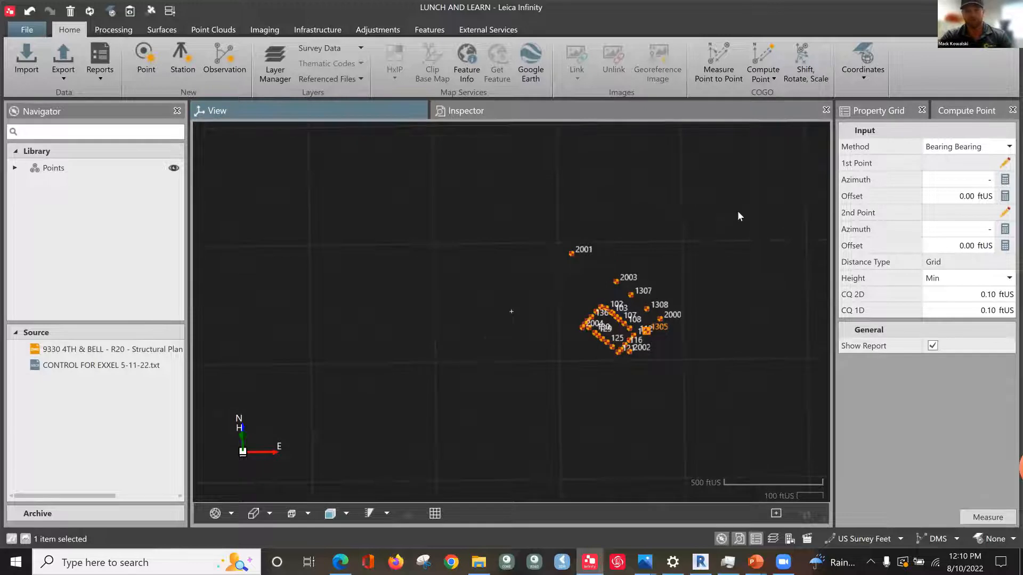
left_click_drag(750, 216, 476, 387)
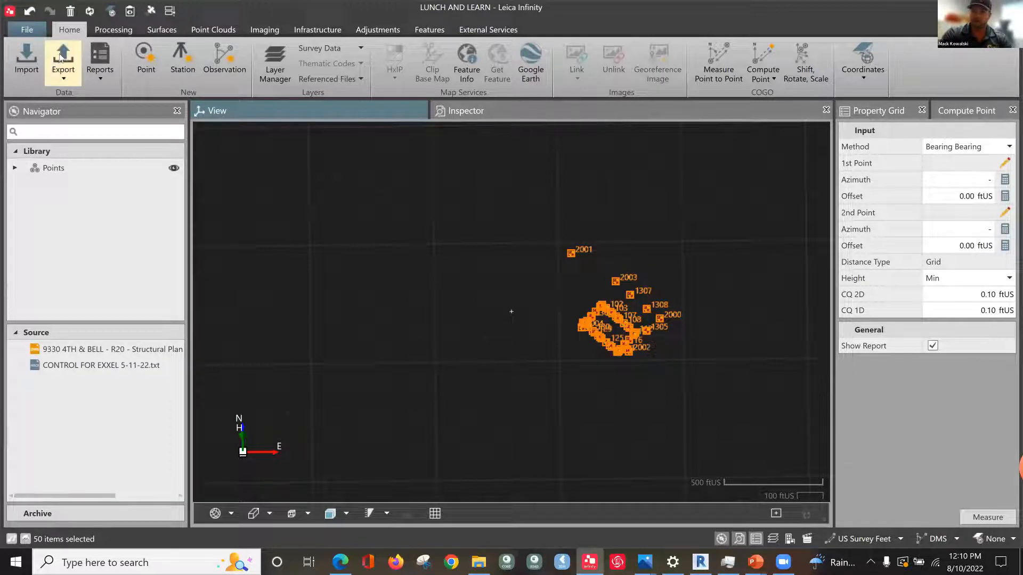
left_click(816, 57)
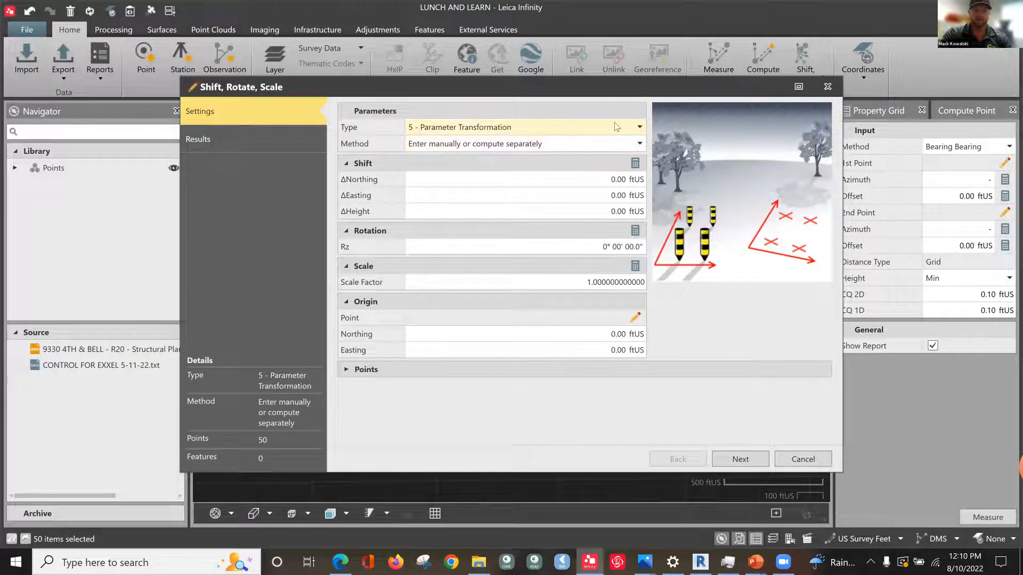
Set up a 5 - Parameter Transformation with the method Compute using common points and proceed to point matching.
left_click(579, 144)
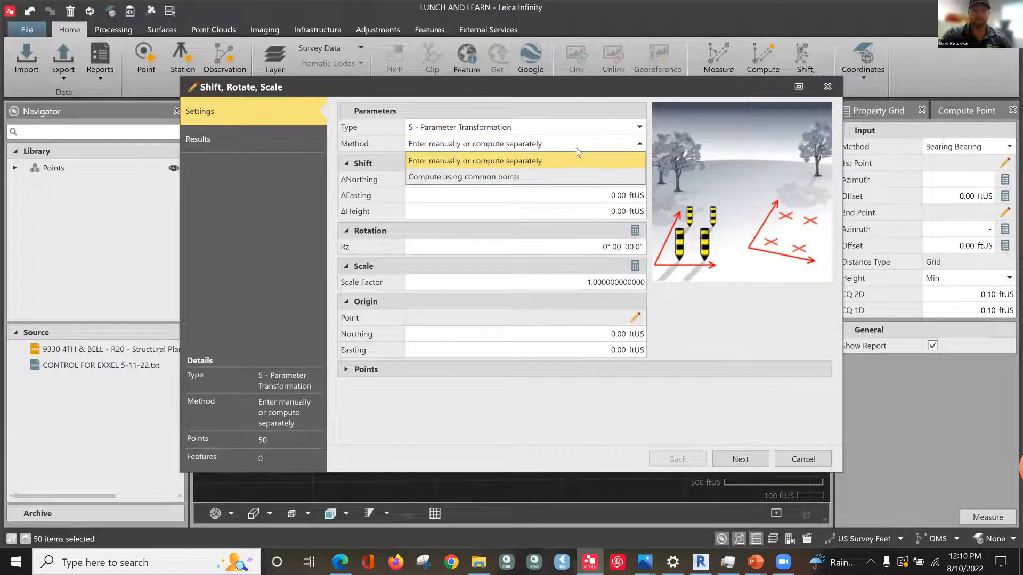
left_click(447, 177)
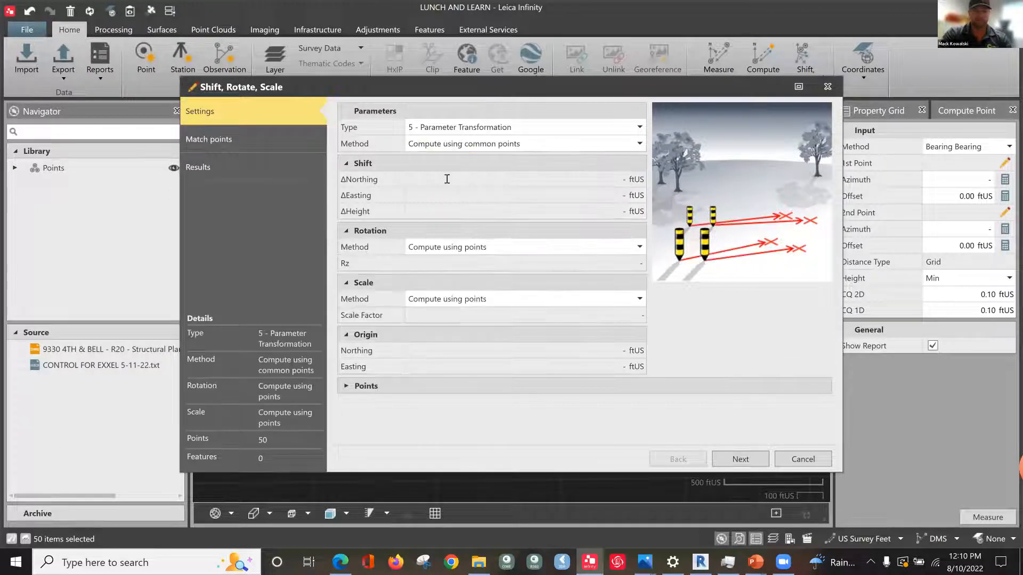
left_click(457, 131)
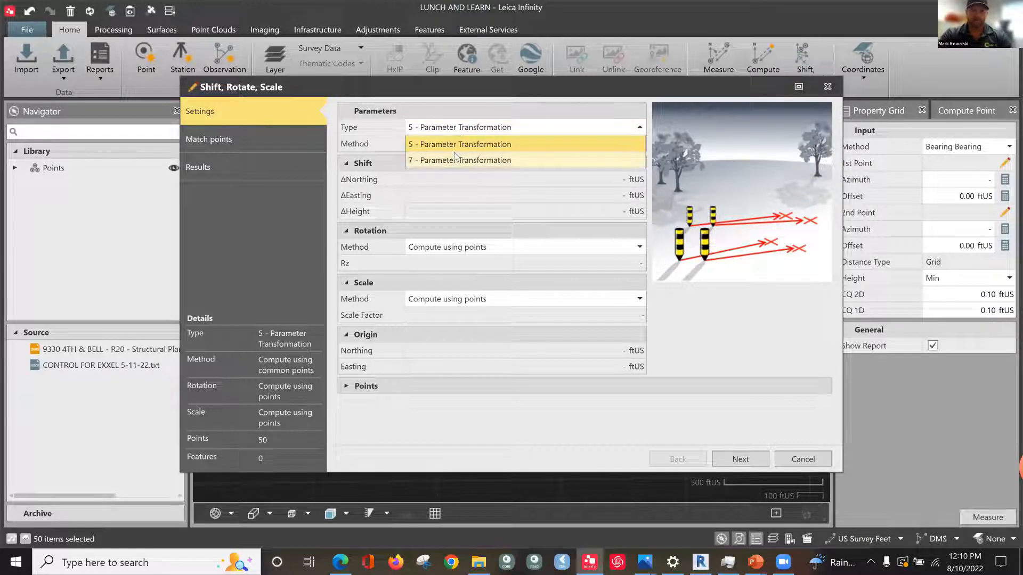
left_click(461, 145)
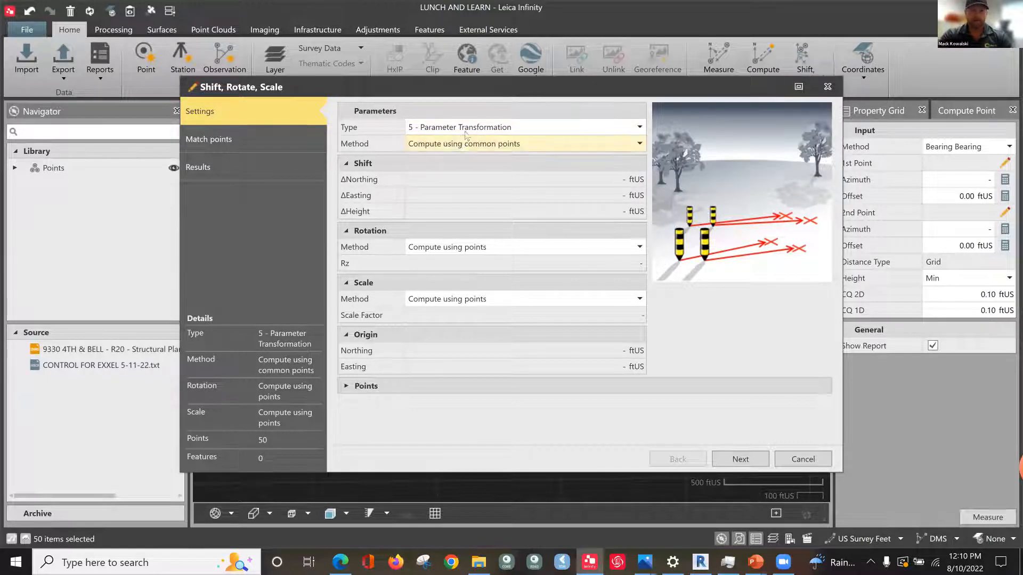
left_click(755, 460)
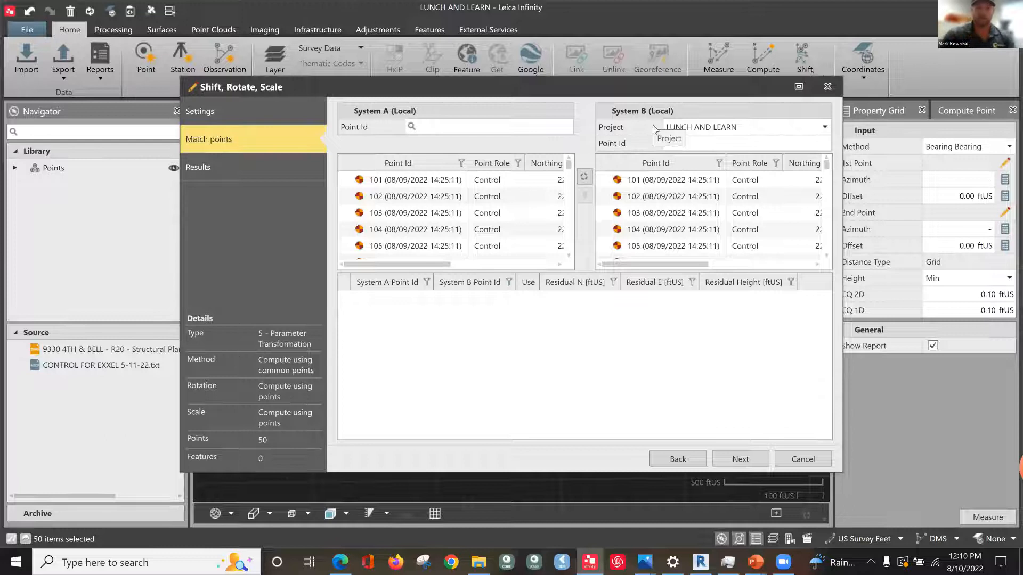
Match control point 101 in System A with point A-1 in System B, filtering System B by A.
left_click_drag(405, 262, 367, 258)
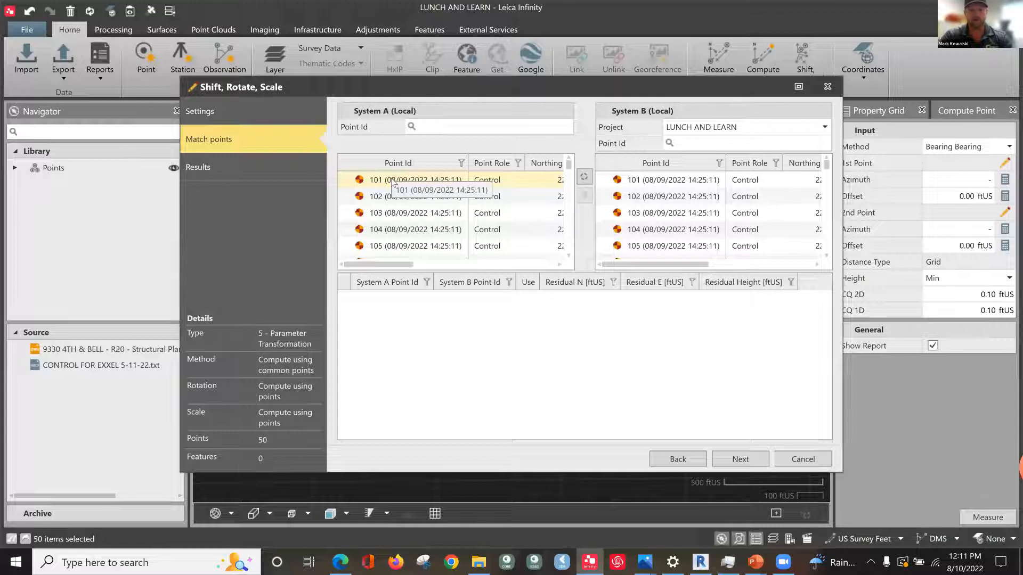
left_click(393, 182)
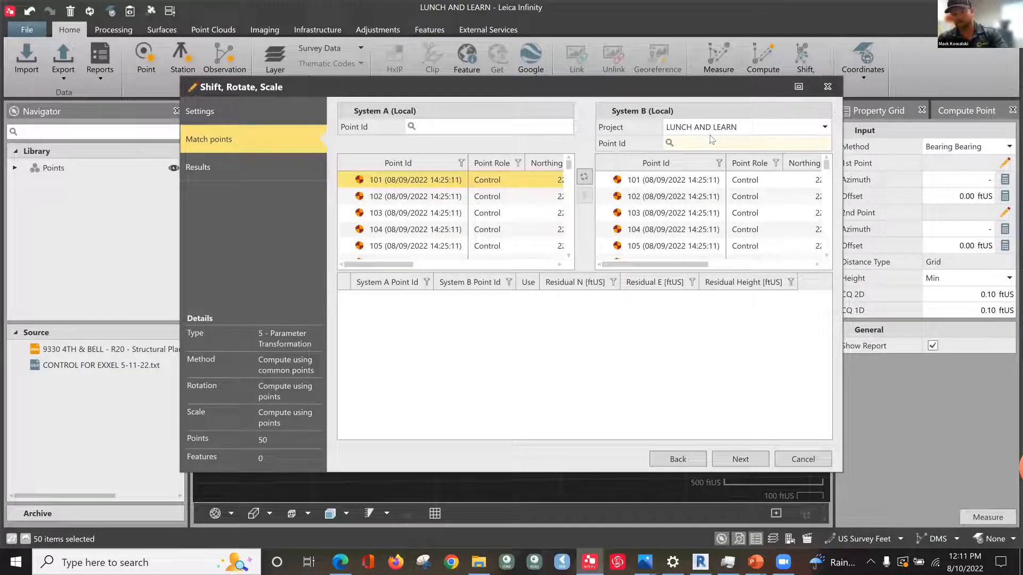
type("A")
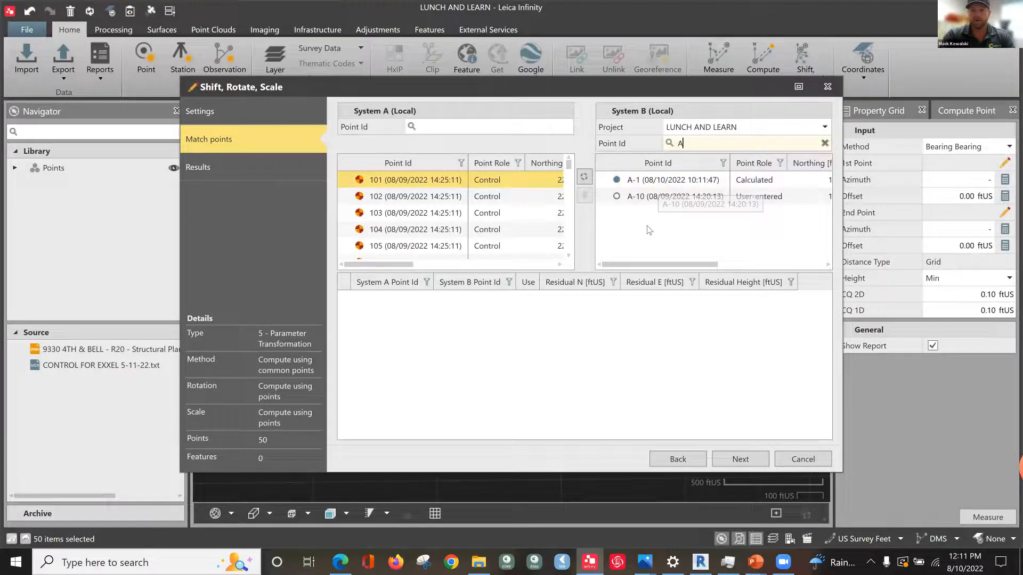
left_click_drag(660, 265, 621, 266)
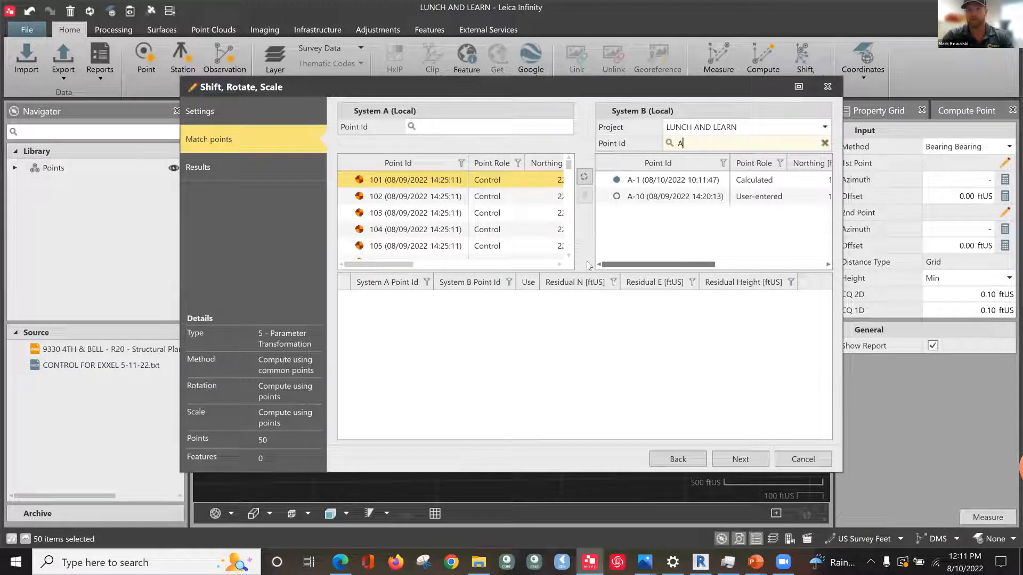
left_click(644, 184)
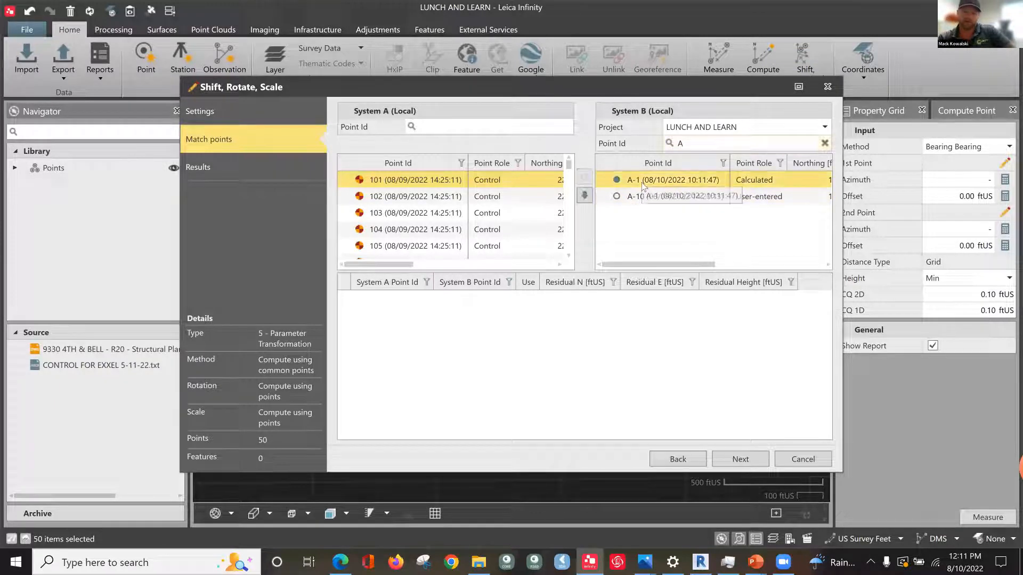
left_click(584, 196)
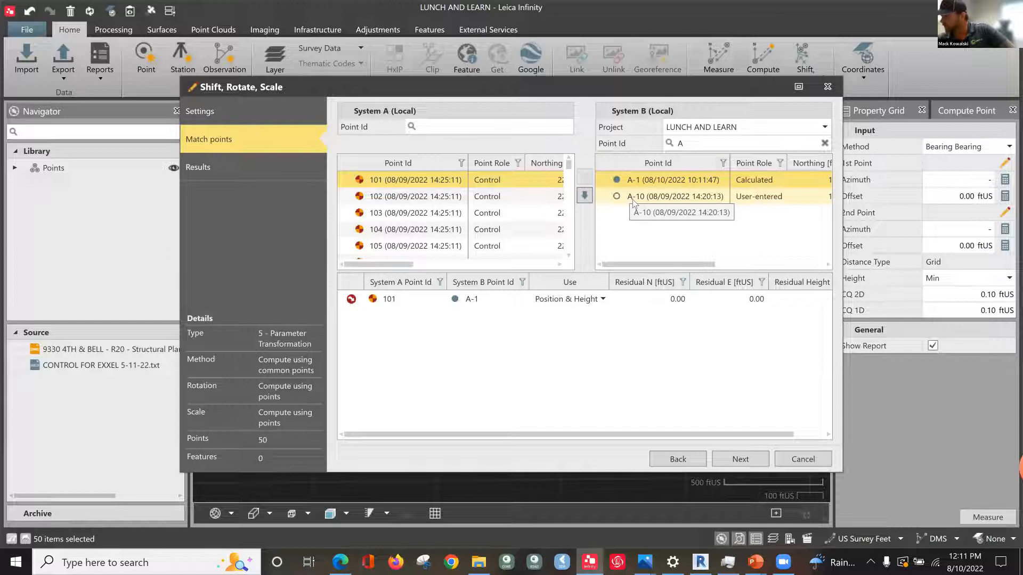
Find point 132 in System A and match it with point A-10 in System B.
left_click(439, 123)
type("132")
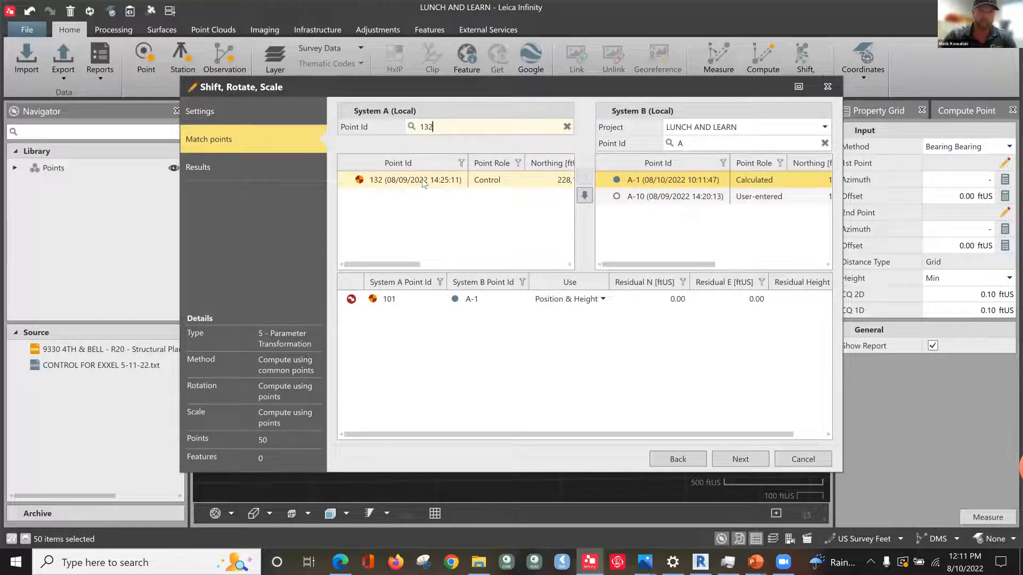
left_click(675, 197)
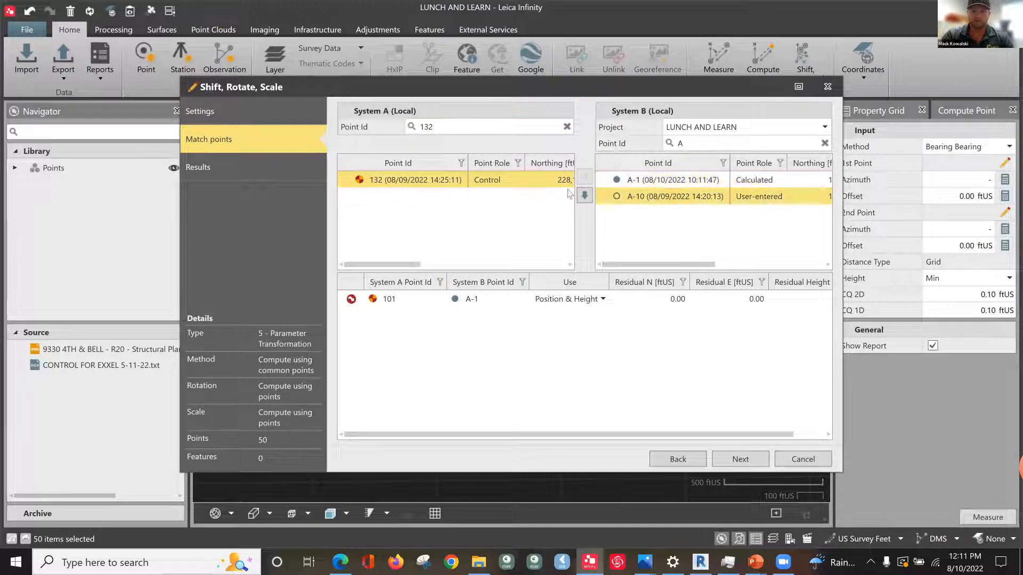
left_click(584, 196)
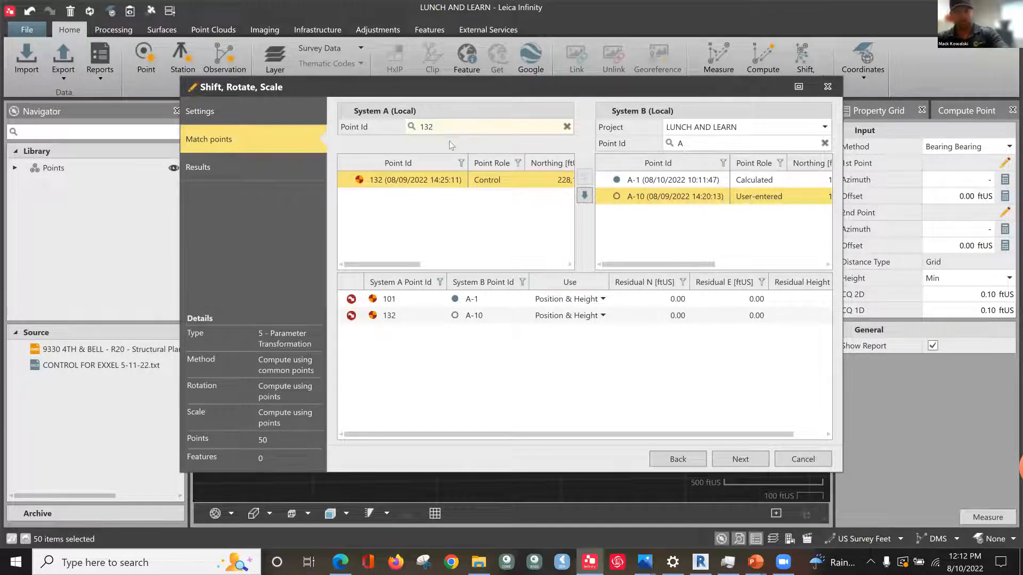
Find point 121 in System A and match it with point M-10 in System B, filtering System B by M.
type("121")
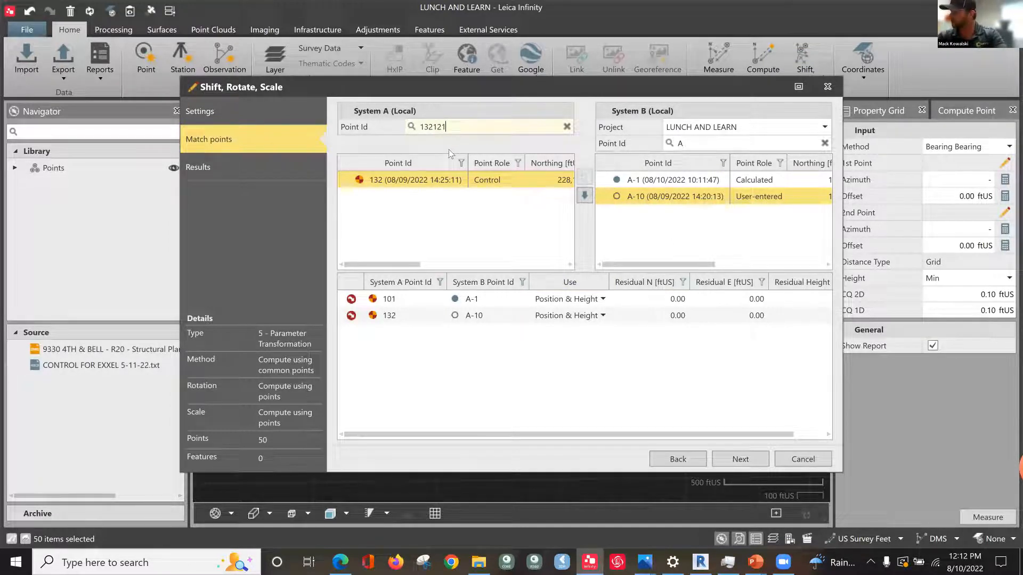
left_click(685, 143)
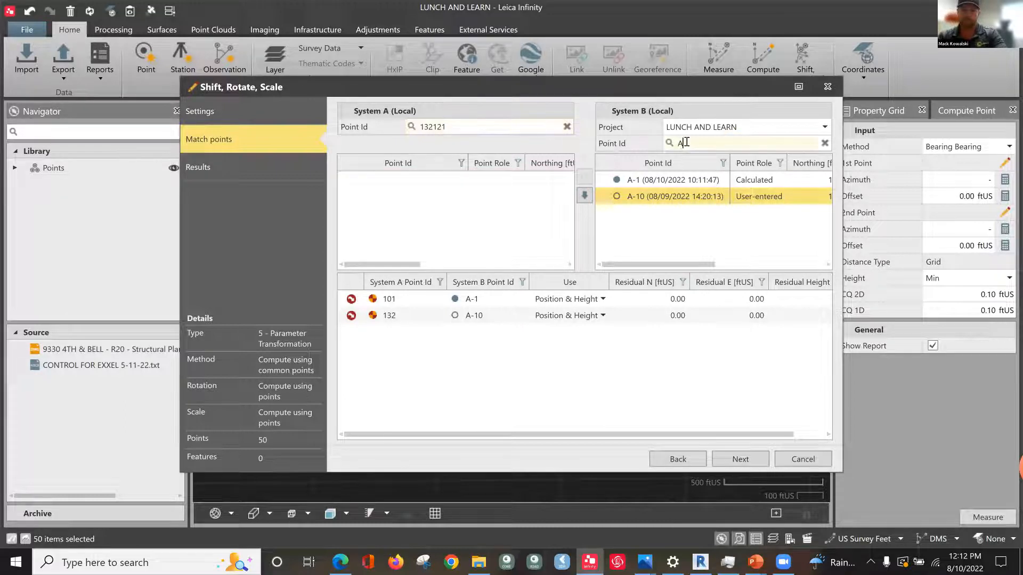
type("M")
left_click(432, 127)
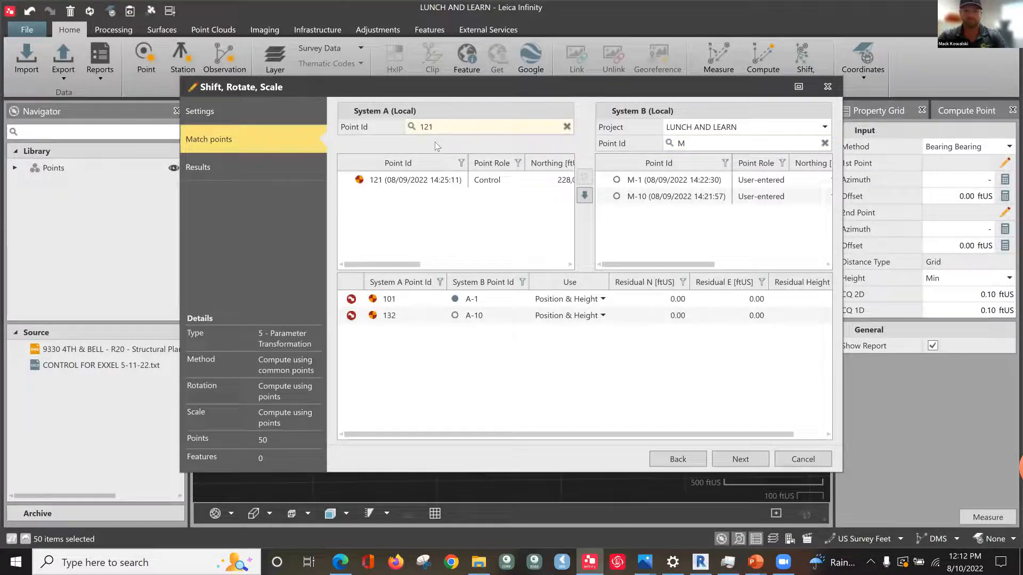
left_click(406, 181)
left_click(660, 183)
left_click(666, 195)
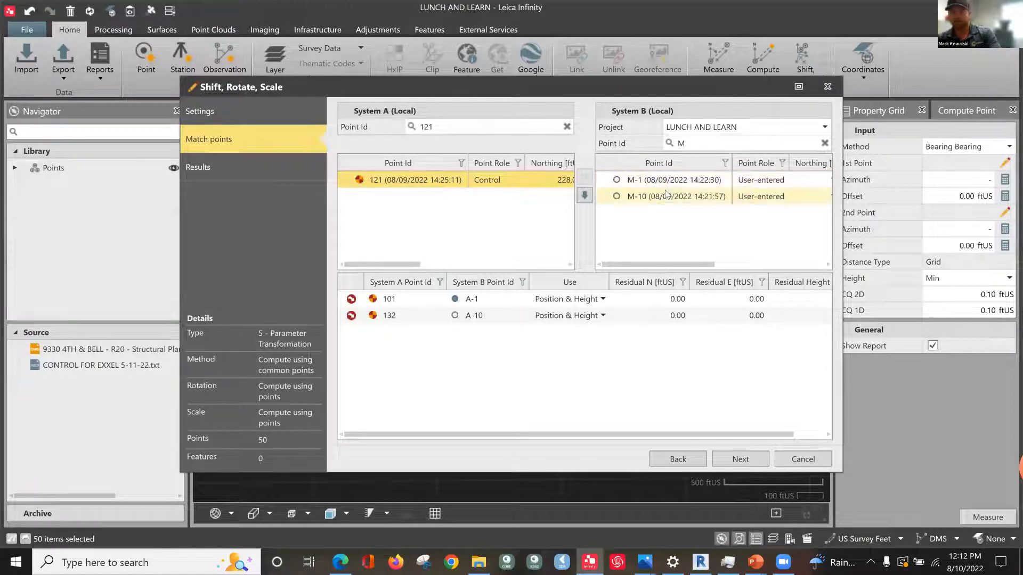
left_click(585, 197)
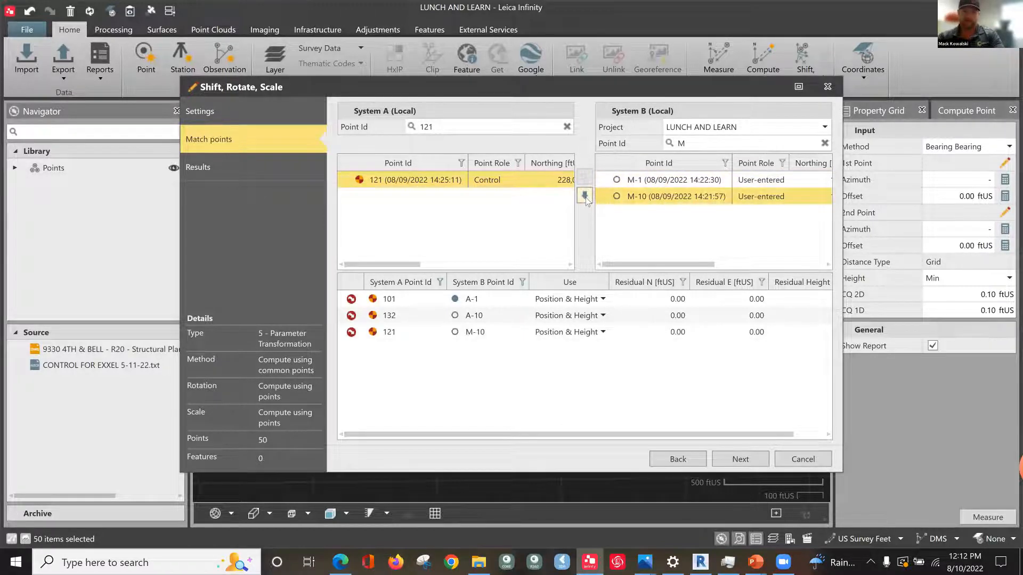
Review the residuals of the matched pairs, keep Position & Height for the 101 and A-1 pair, and proceed to the results.
left_click_drag(658, 442, 688, 442)
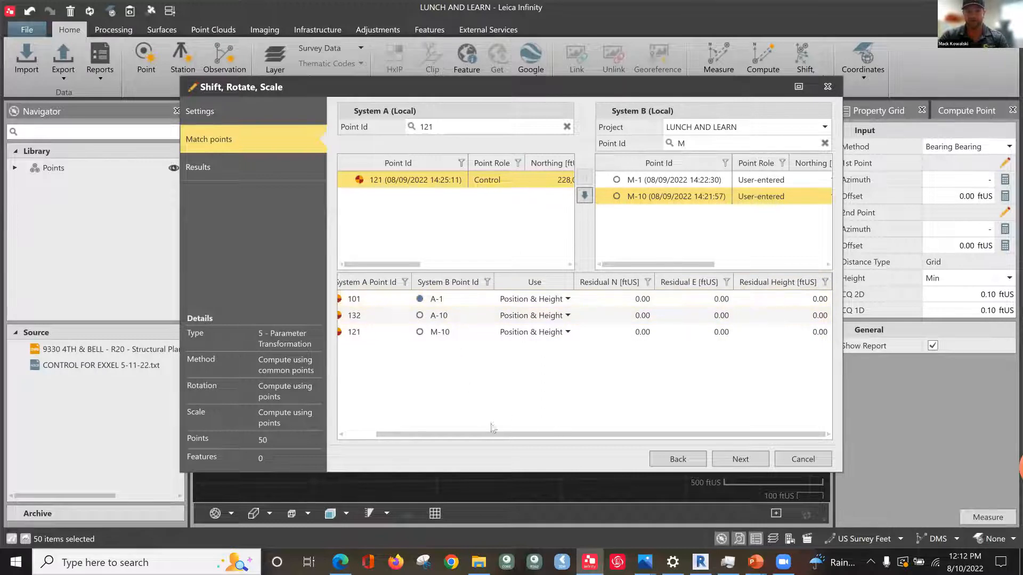
left_click_drag(483, 437, 437, 441)
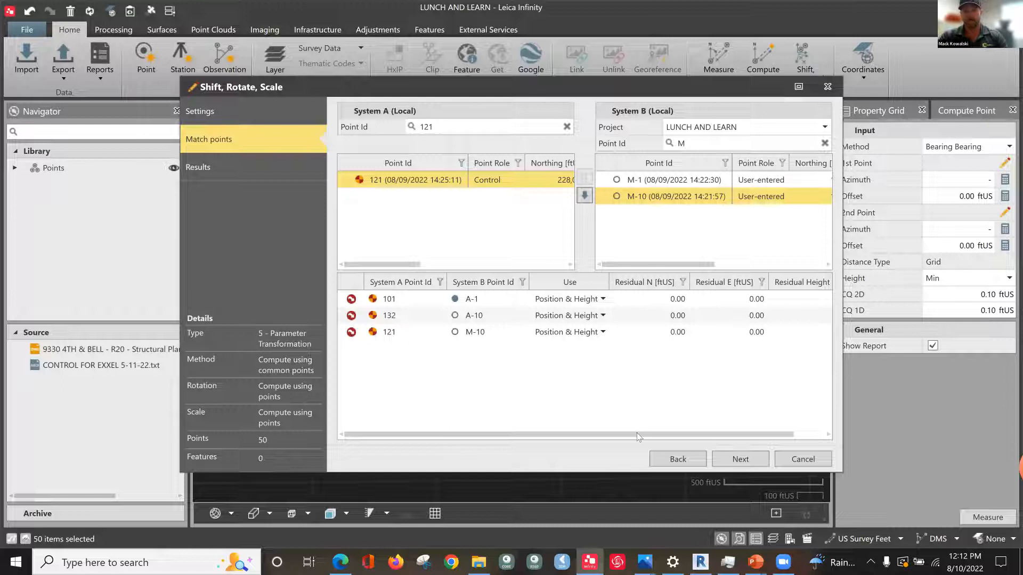
left_click_drag(656, 441, 741, 440)
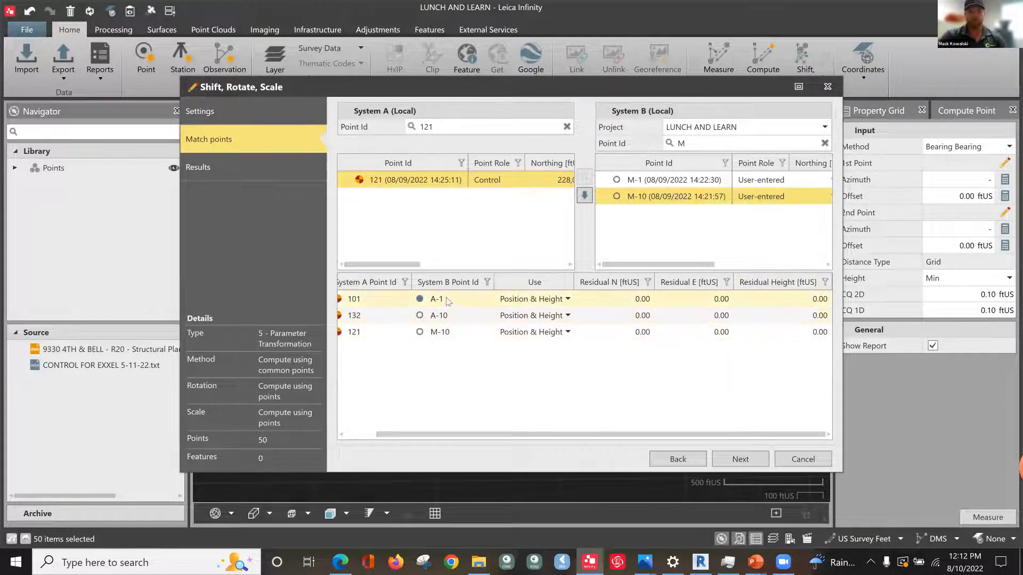
left_click(568, 300)
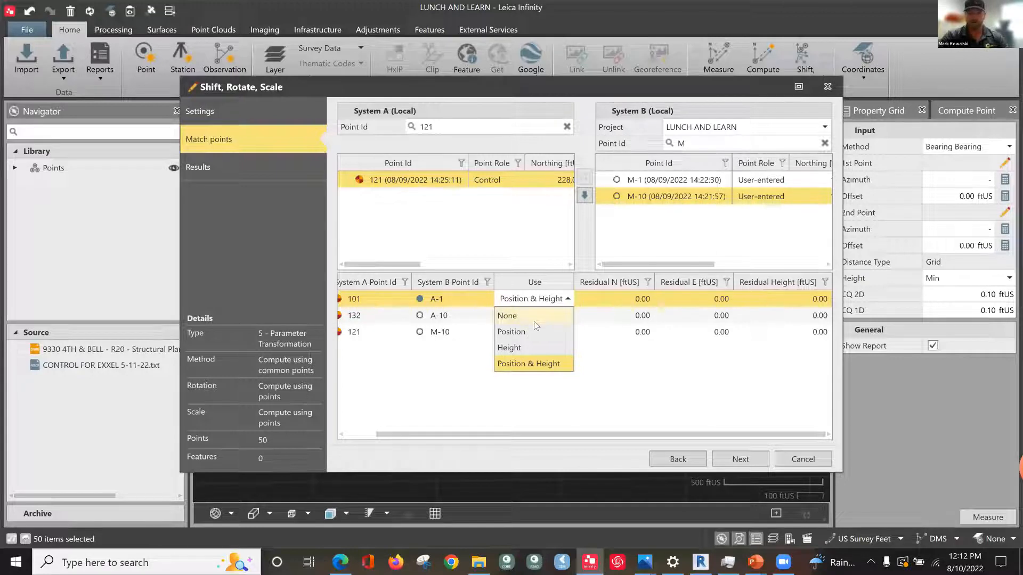
left_click(597, 406)
left_click(740, 460)
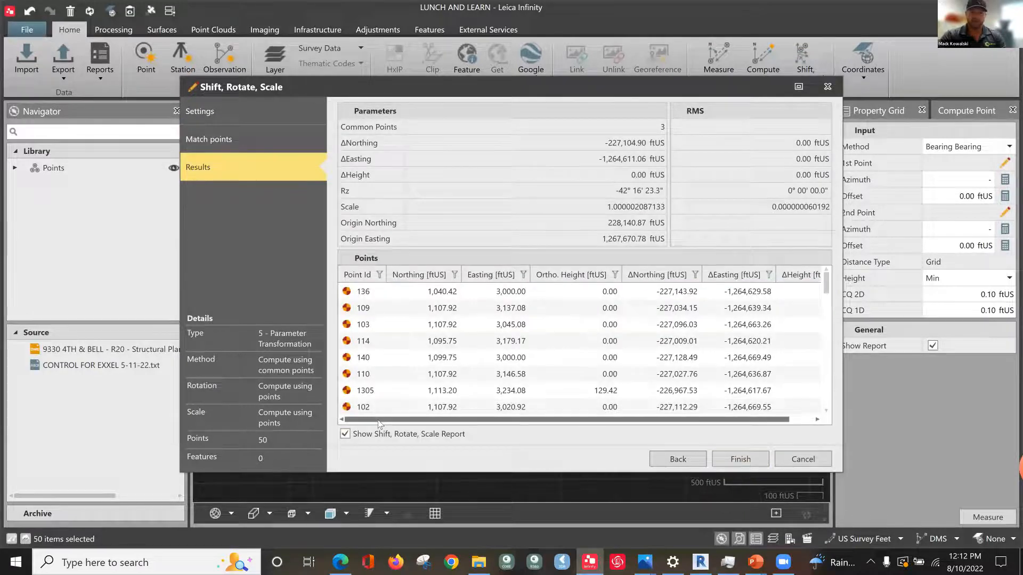
Check the coordinate shifts of the transformed points and finish the transformation with the Shift, Rotate, Scale report turned off.
left_click_drag(379, 421, 427, 432)
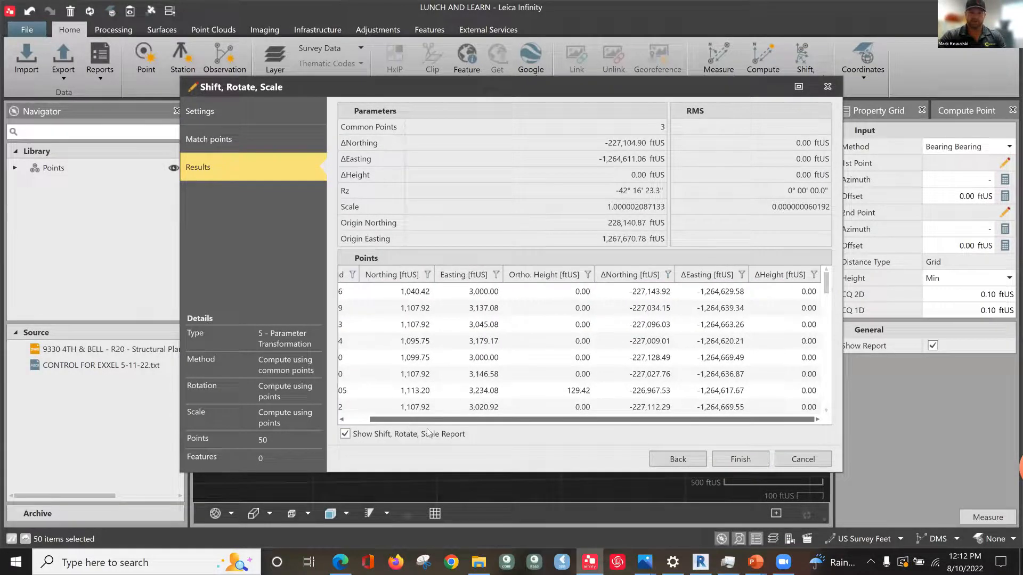
left_click_drag(487, 423, 360, 423)
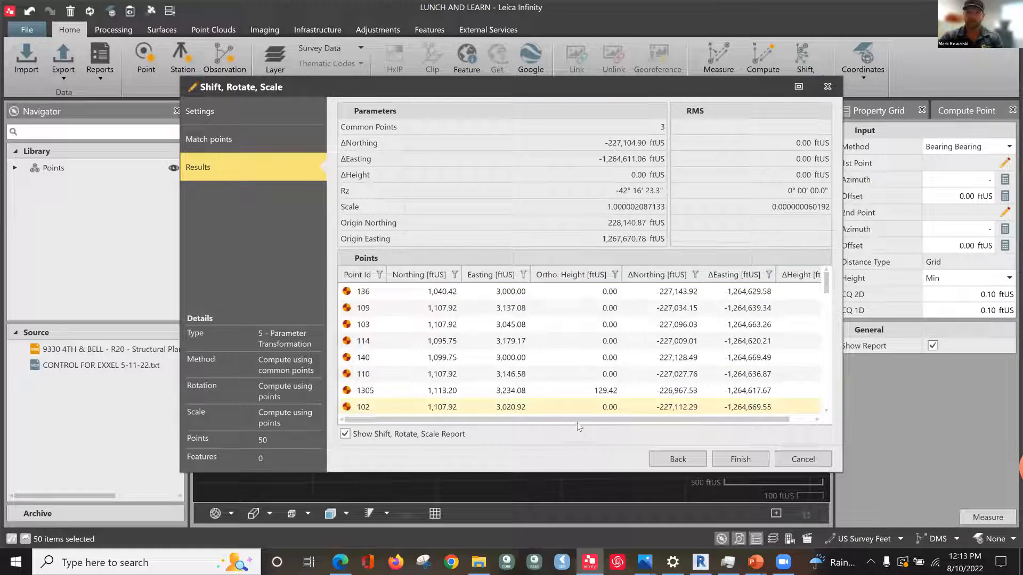
left_click_drag(581, 419, 724, 419)
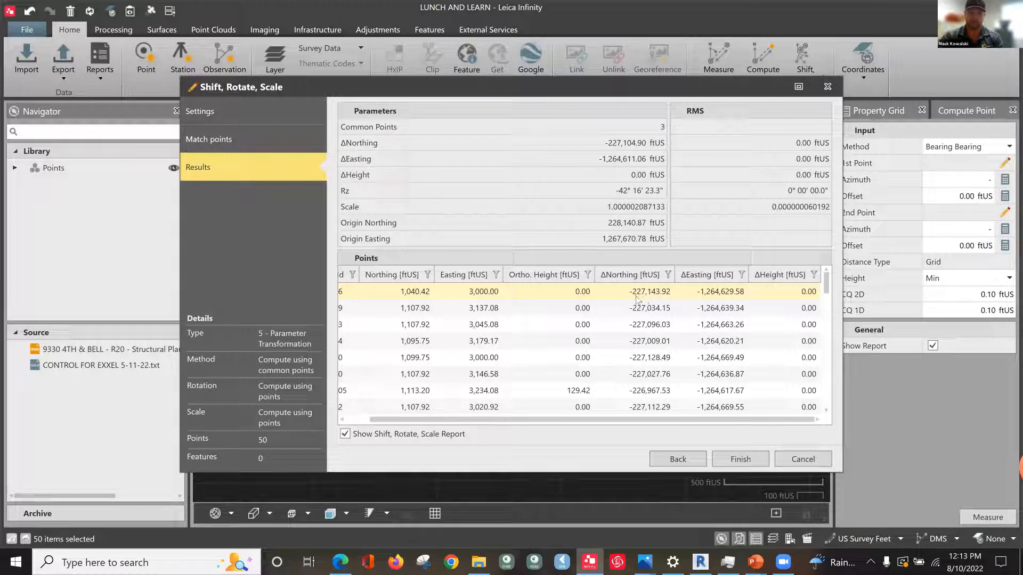
scroll(816, 382, "down", 6)
scroll(816, 382, "down", 8)
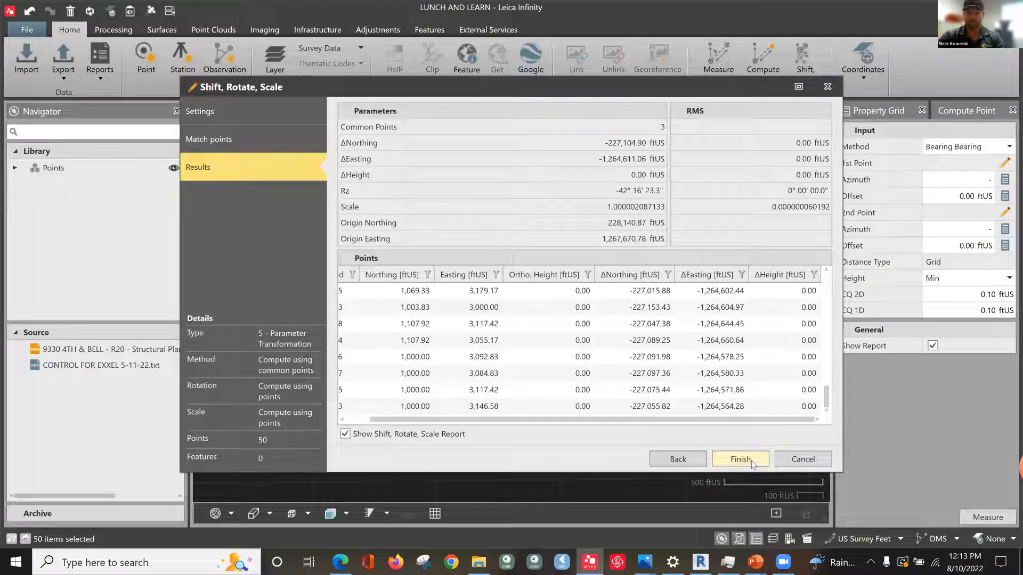
left_click(345, 434)
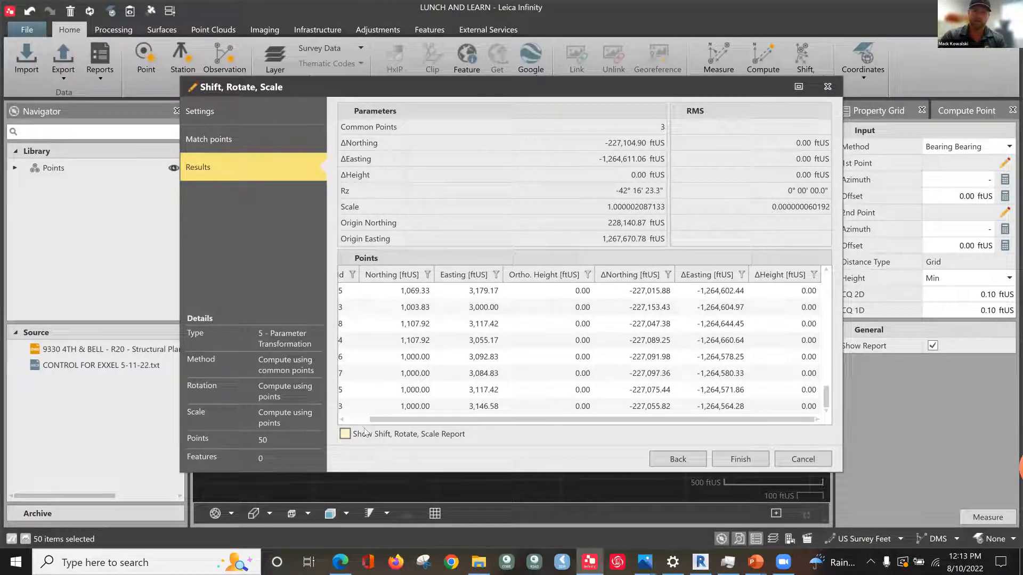
left_click(740, 459)
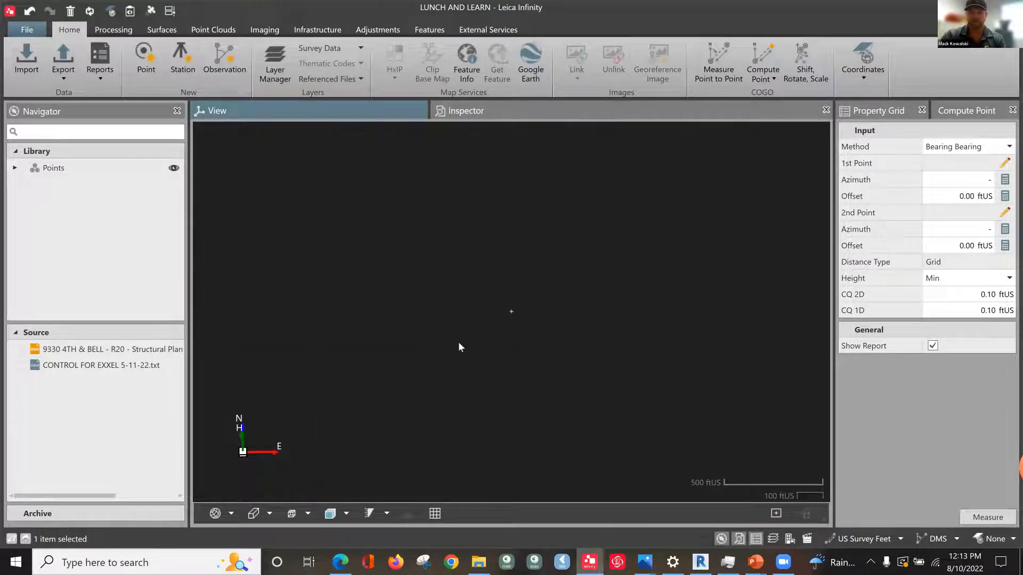
Examine how the transformed control points line up with the building's grid, and read the structural plan source's full file name.
scroll(465, 343, "up", 5)
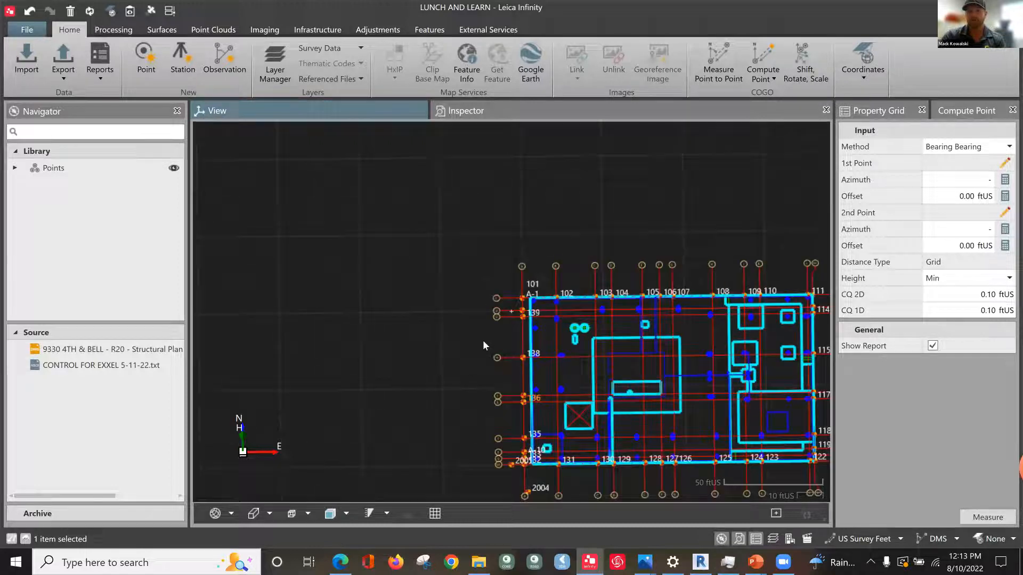
scroll(549, 307, "down", 2)
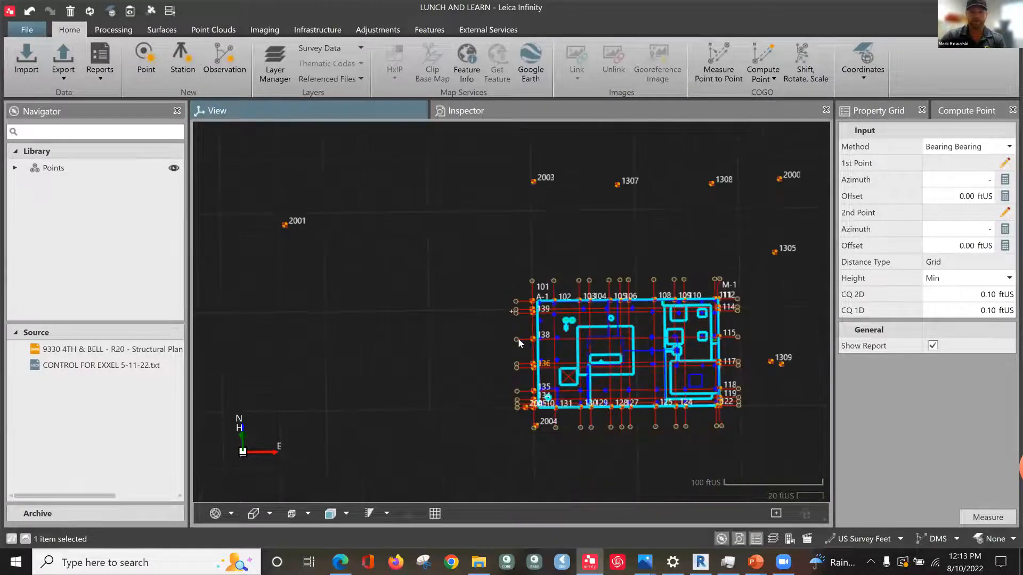
scroll(474, 371, "down", 2)
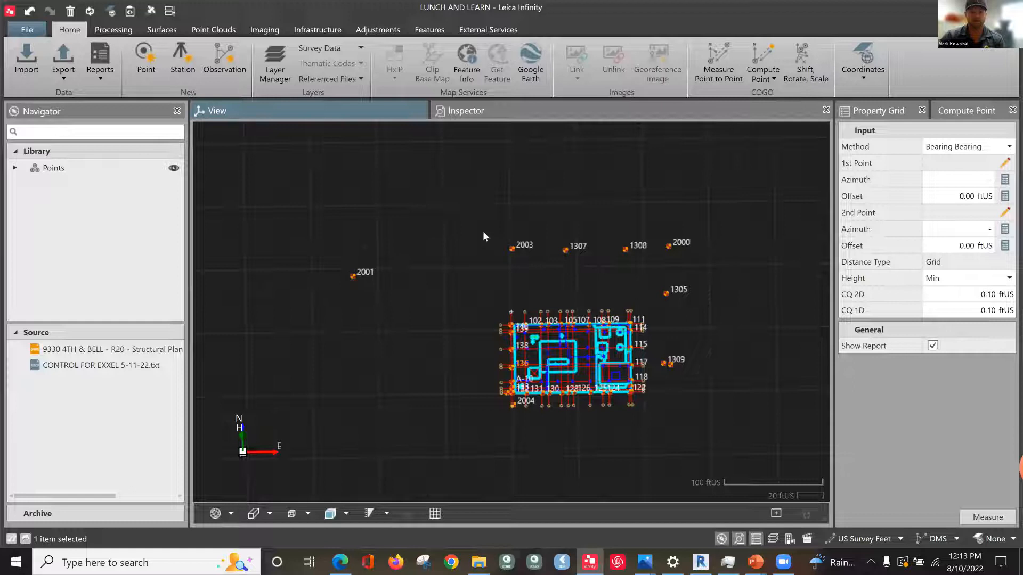
scroll(631, 387, "up", 3)
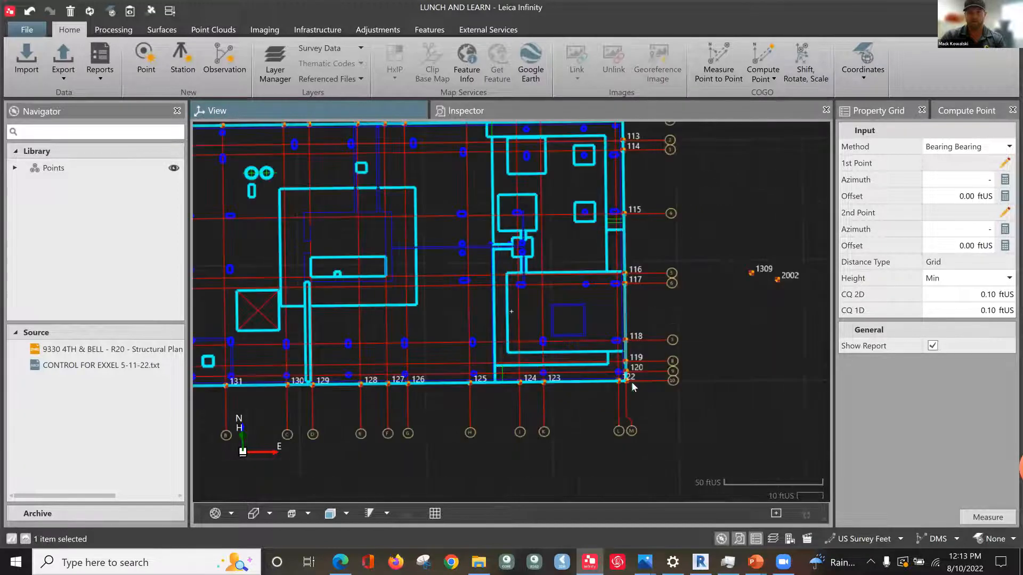
scroll(446, 223, "down", 3)
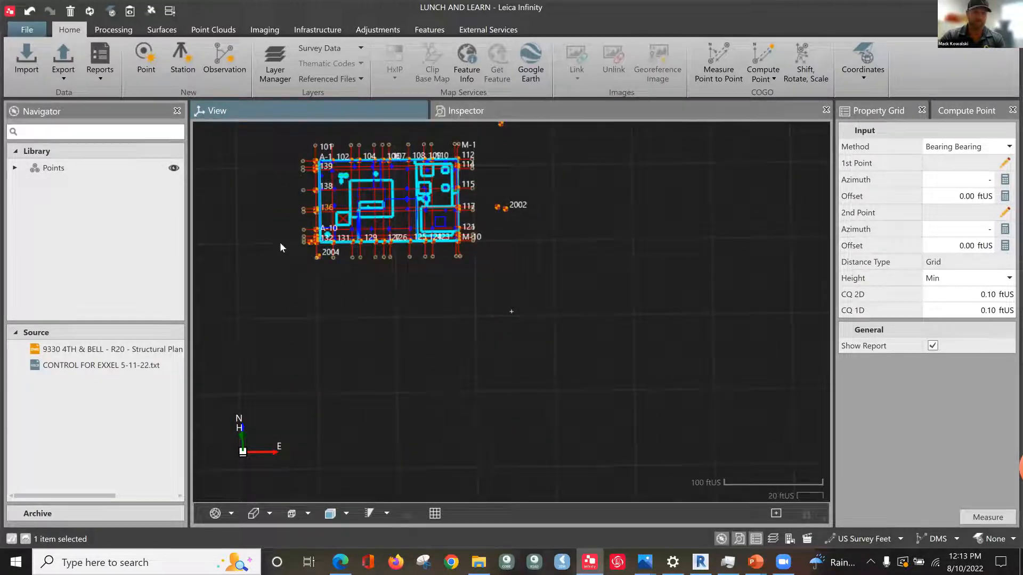
scroll(300, 253, "up", 1)
left_click_drag(300, 253, 475, 354)
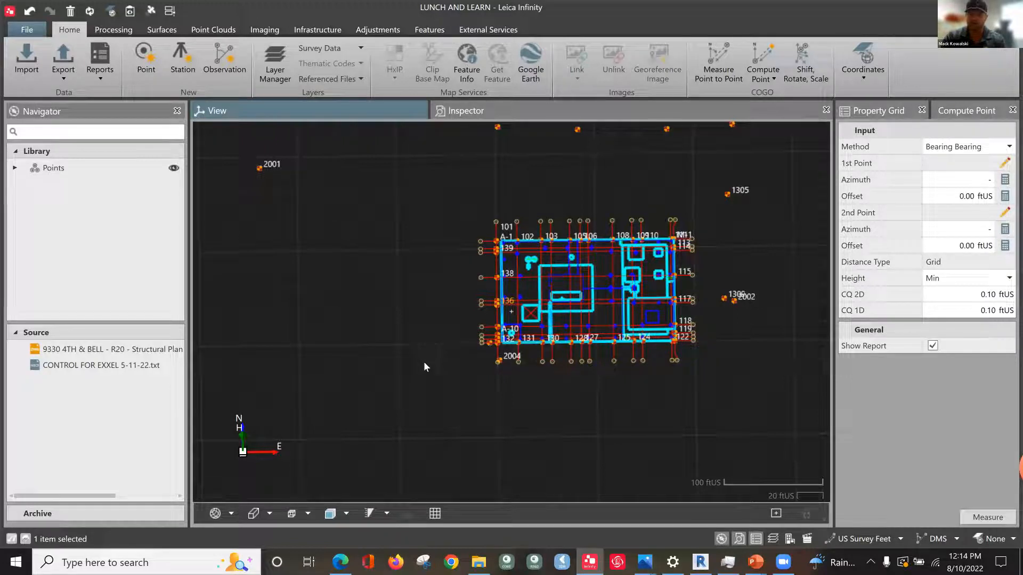
scroll(658, 375, "down", 2)
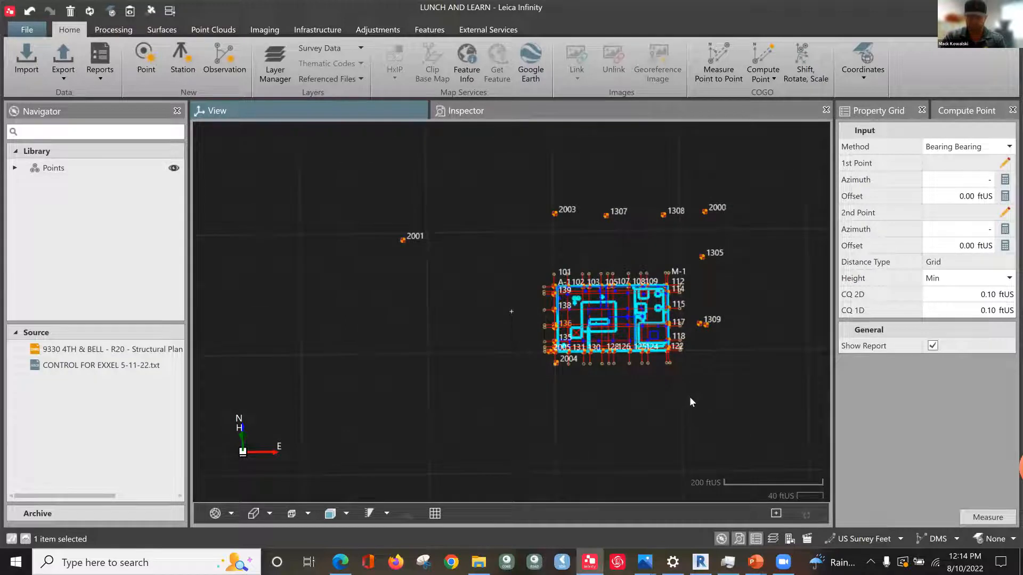
left_click_drag(684, 394, 558, 388)
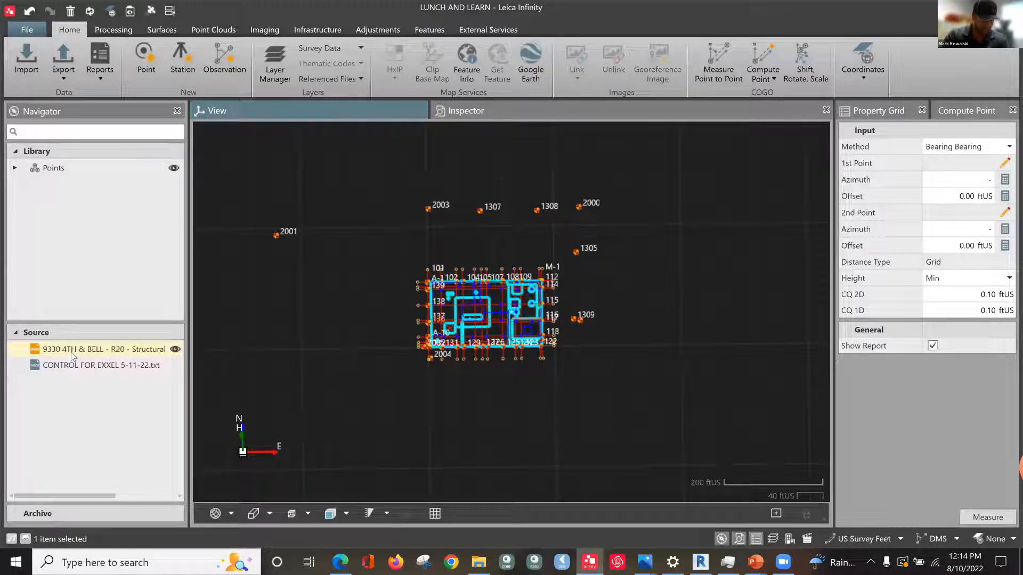
left_click_drag(189, 346, 255, 349)
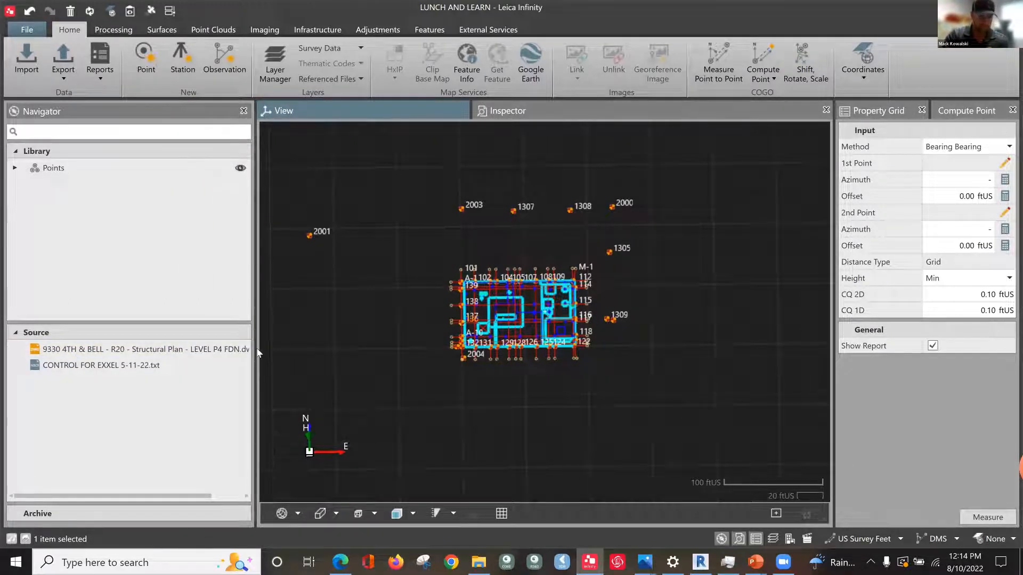
left_click_drag(197, 332, 176, 333)
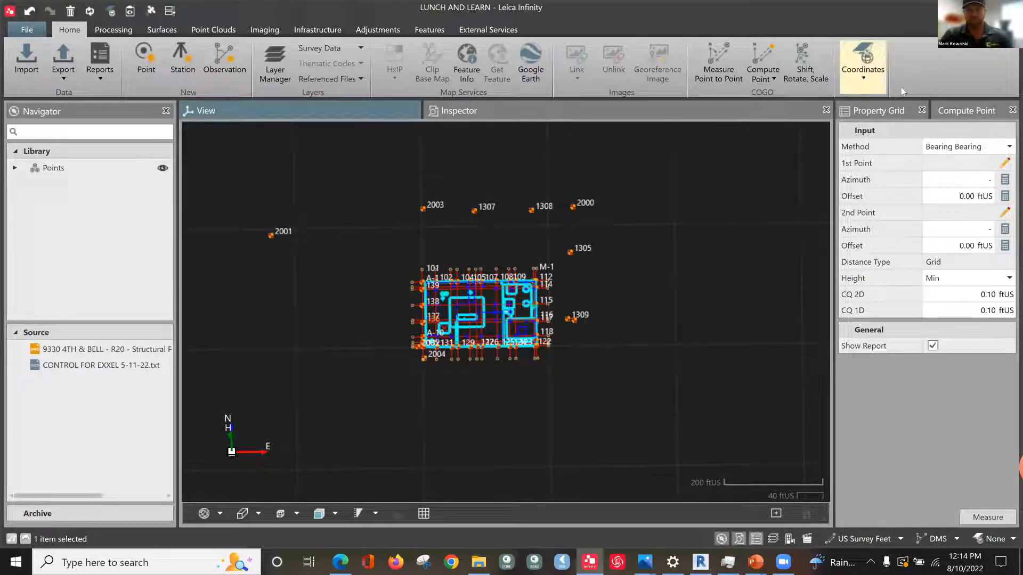
Close Compute Point and open the settings for copying features from CAD, reviewing the options for points and lines.
left_click(1011, 110)
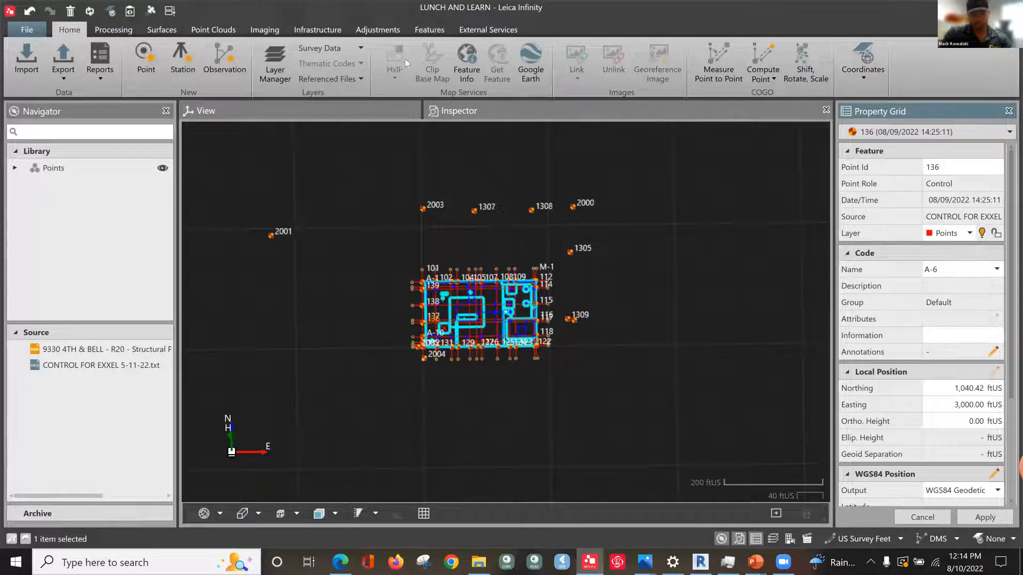
left_click(427, 34)
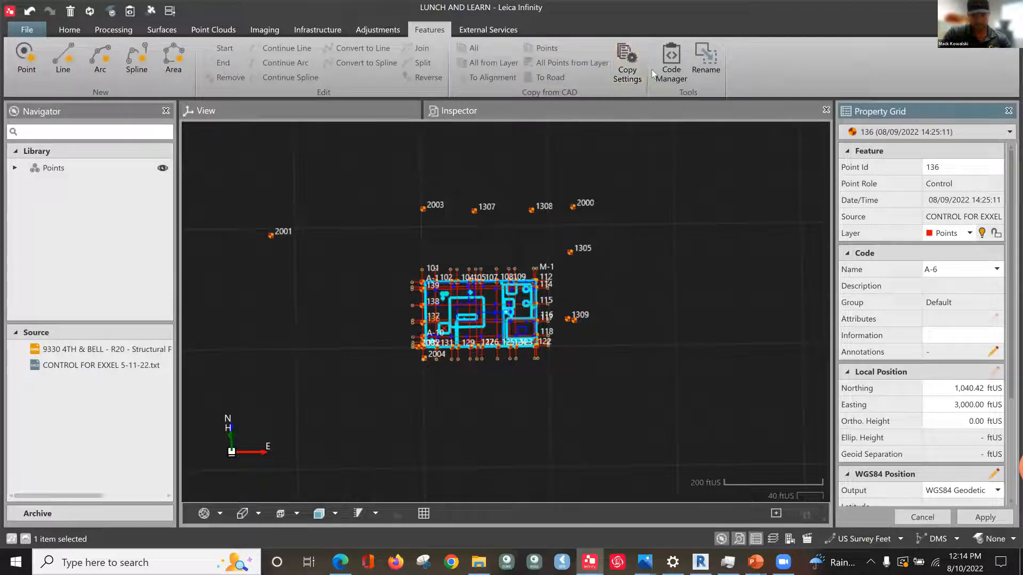
left_click(628, 64)
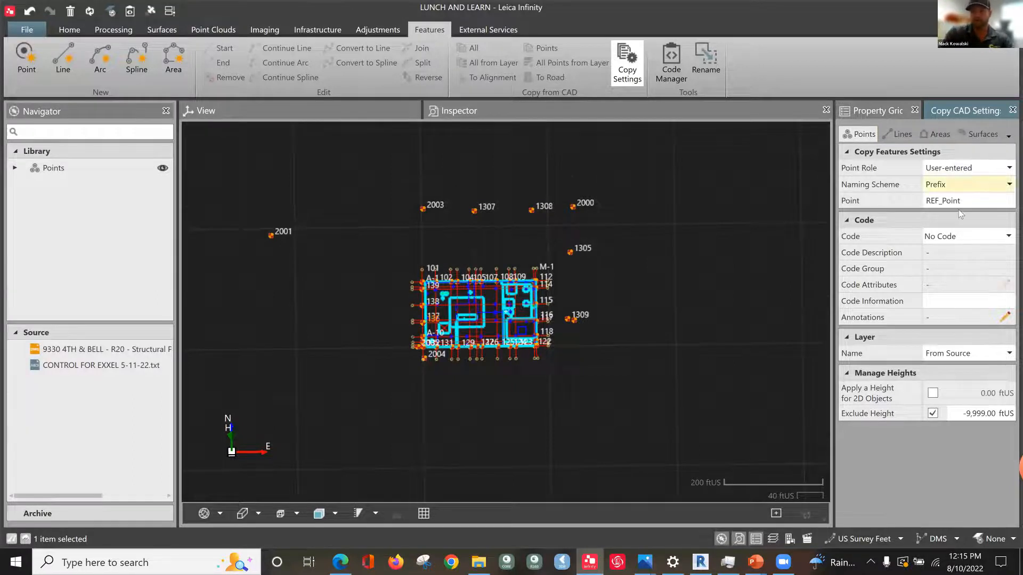
left_click(898, 134)
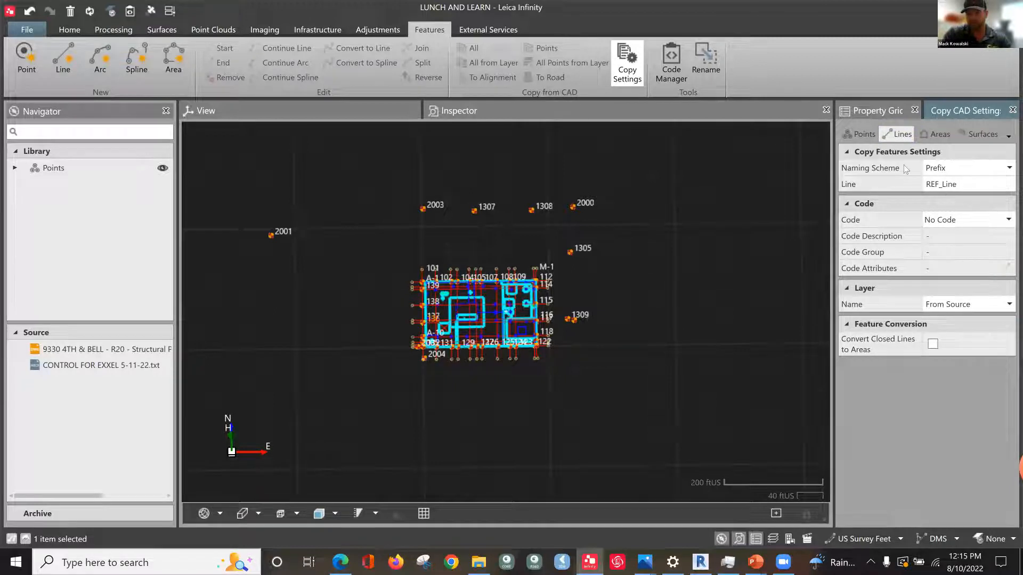
left_click(844, 137)
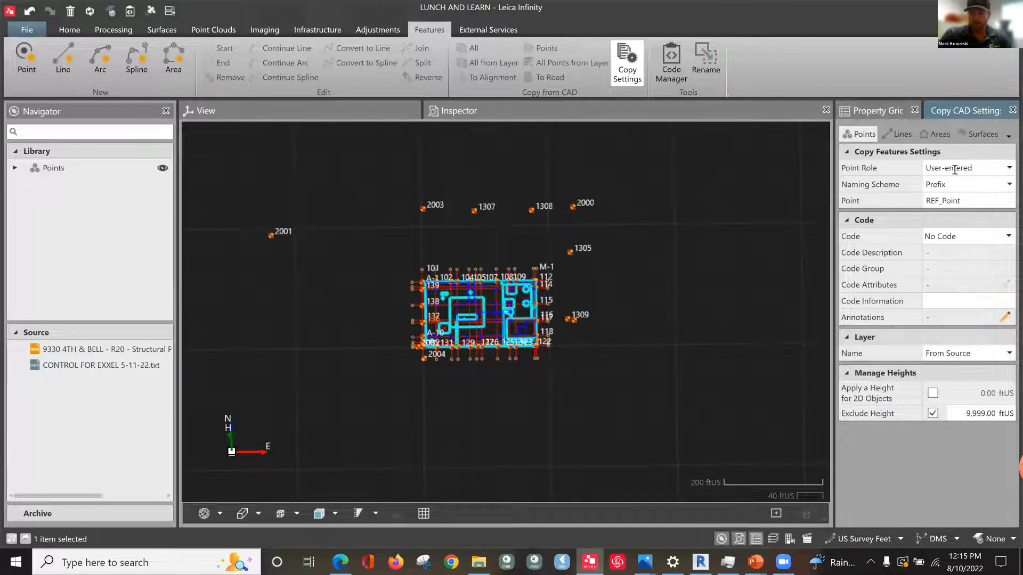
Try to set the name prefix for points copied from CAD to FDN- and compare it with the line settings.
left_click(973, 200)
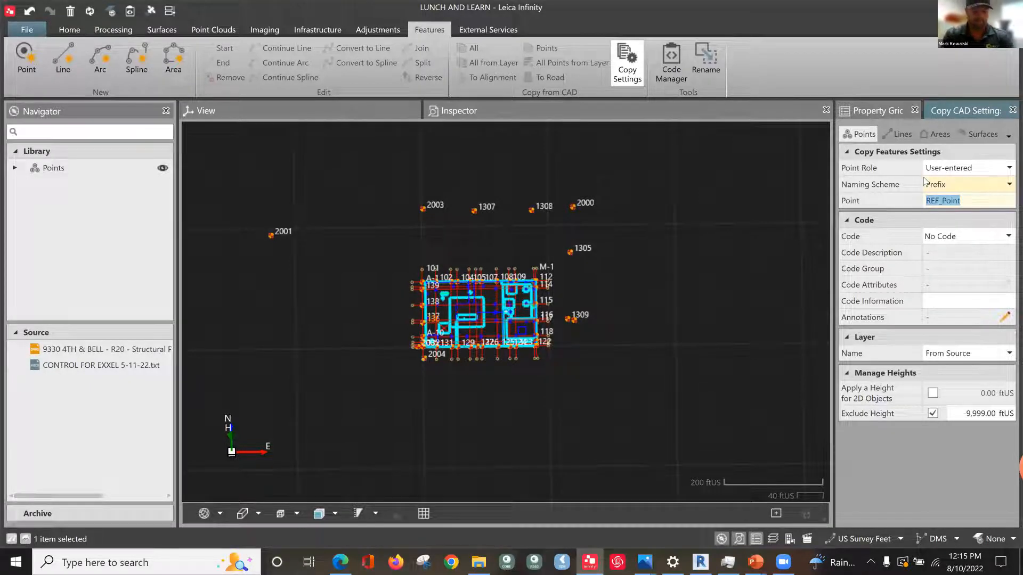
type("fd")
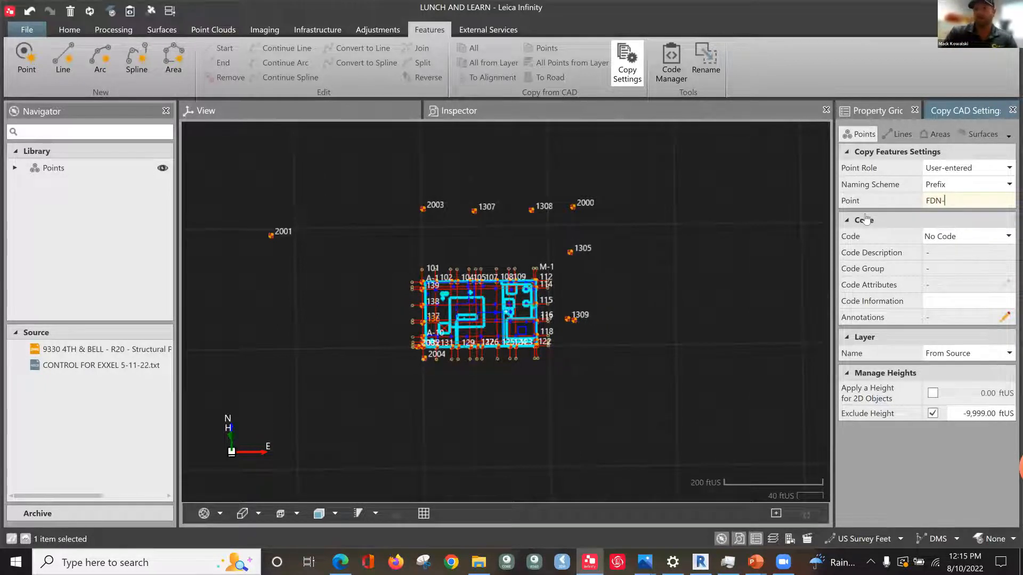
left_click(902, 135)
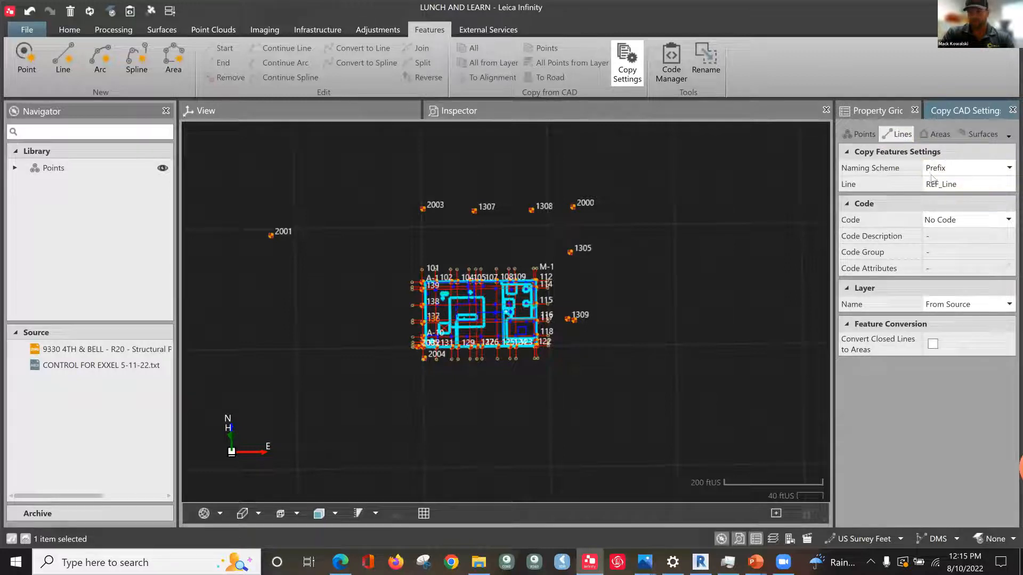
left_click(866, 135)
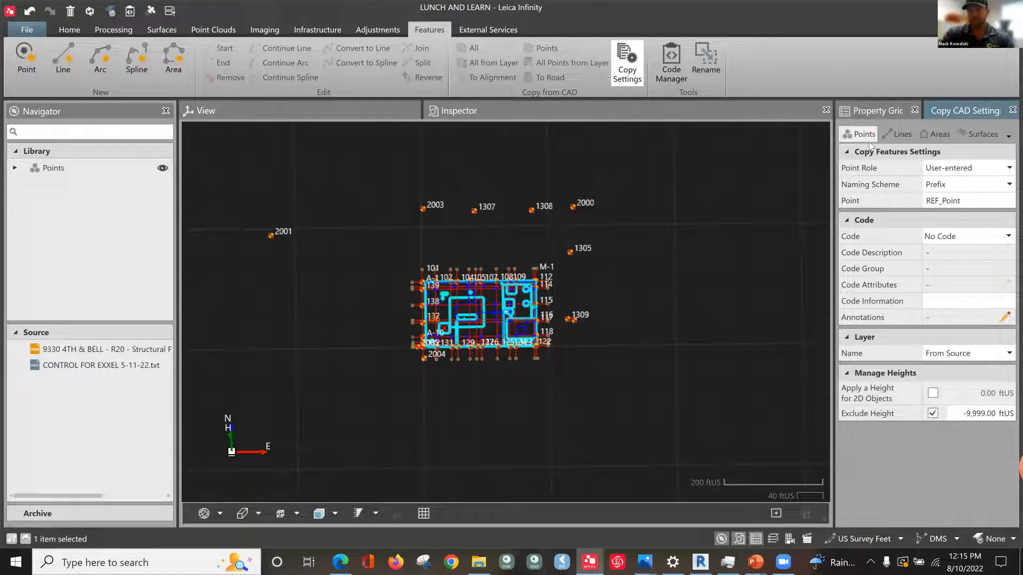
Set the name prefix for points copied from CAD to FND- and compare it with the line settings again.
left_click_drag(963, 201, 889, 204)
type("FND")
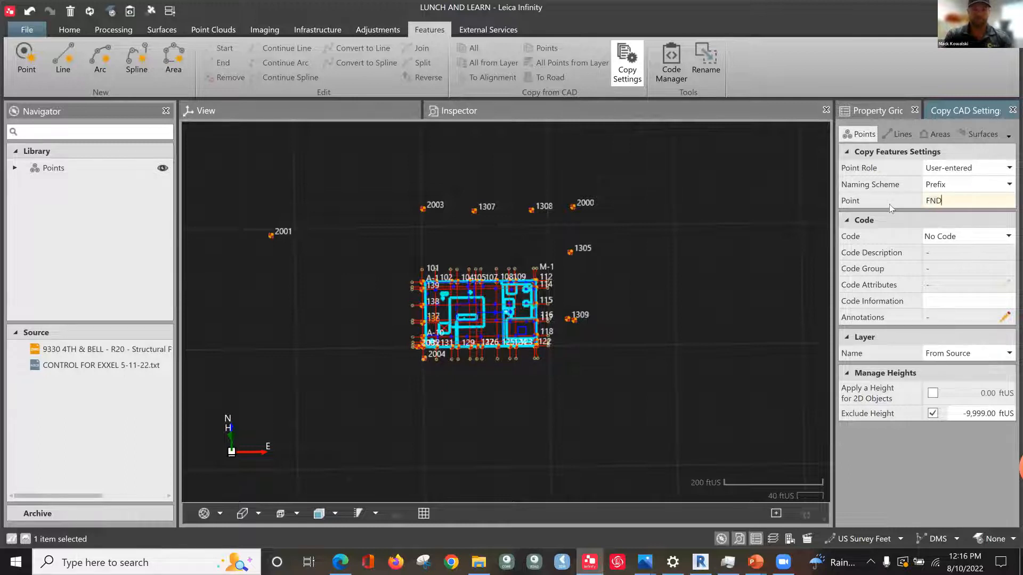
type("-")
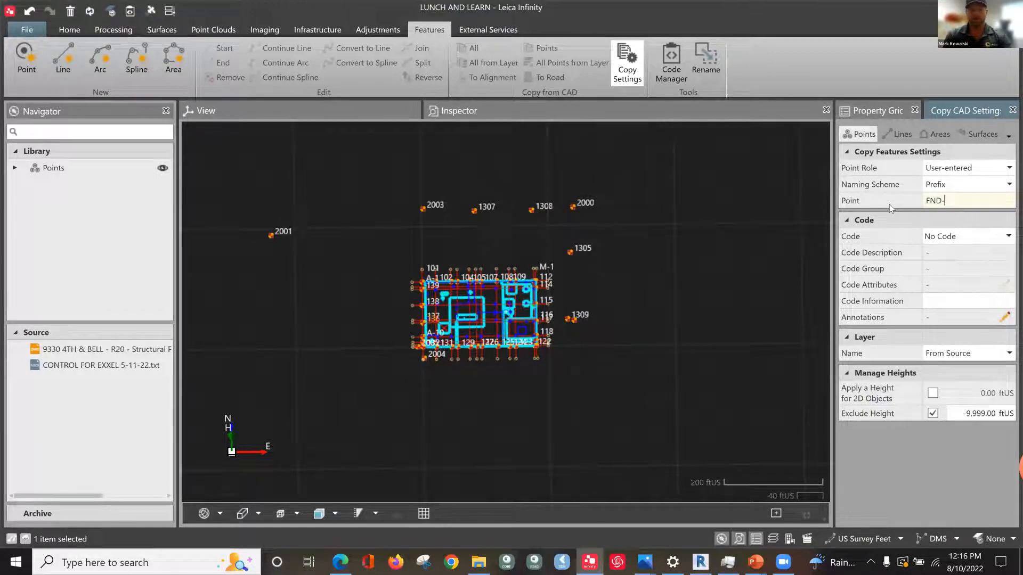
key("Tab")
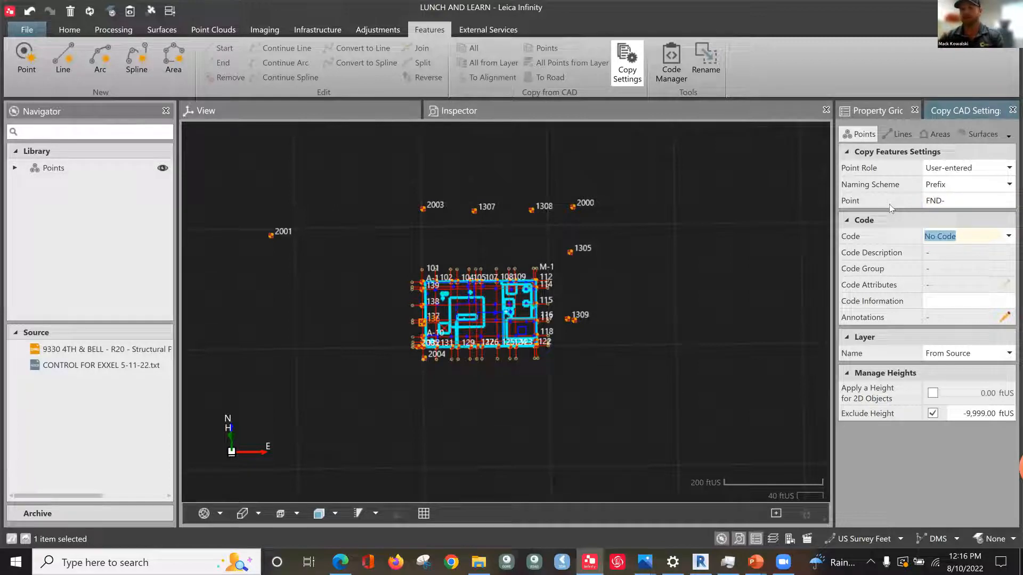
left_click(906, 134)
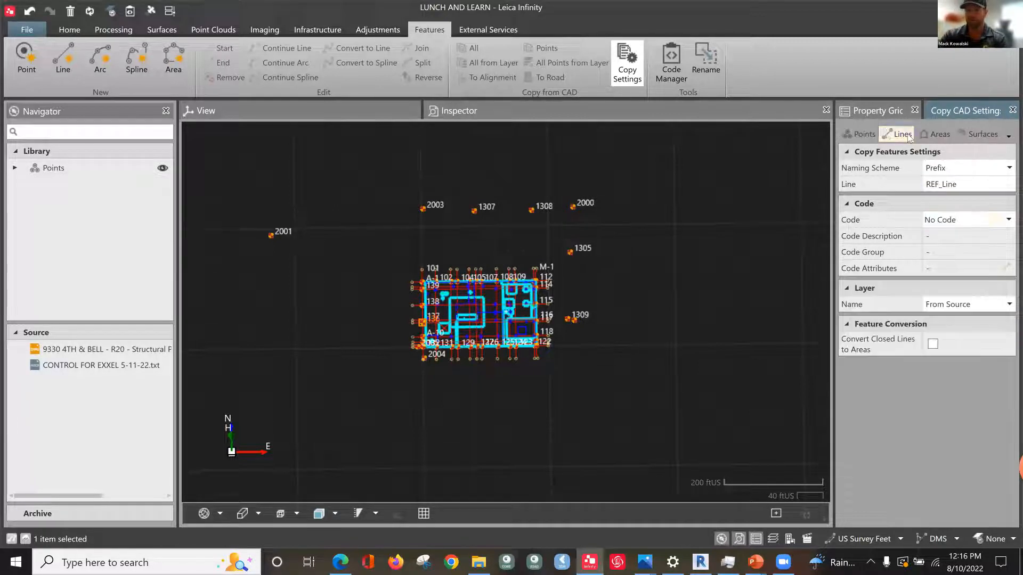
left_click(861, 136)
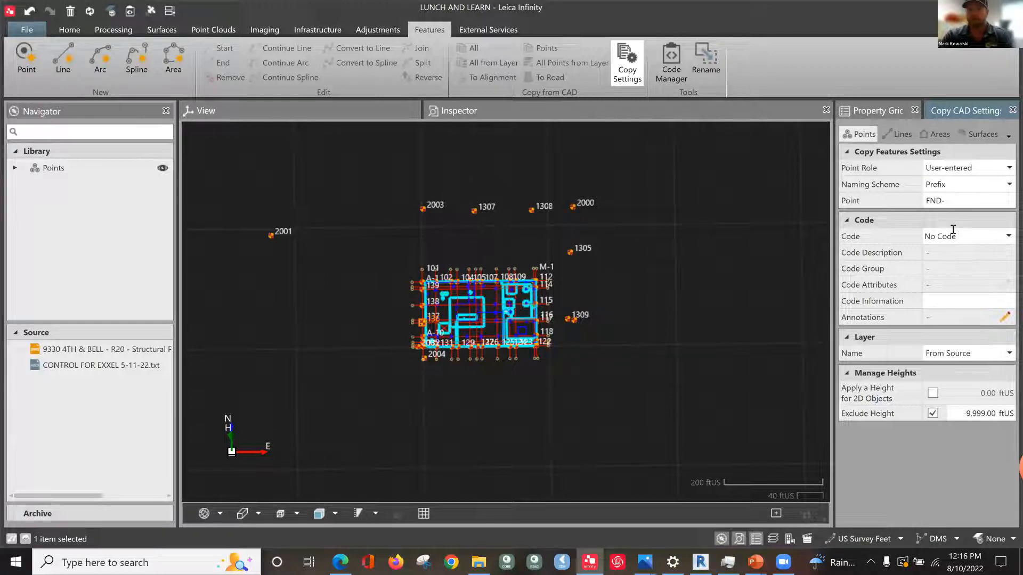
Try to set the name prefix for lines copied from CAD to FND- and recheck the point settings.
left_click(899, 133)
left_click(934, 184)
left_click_drag(934, 182, 893, 186)
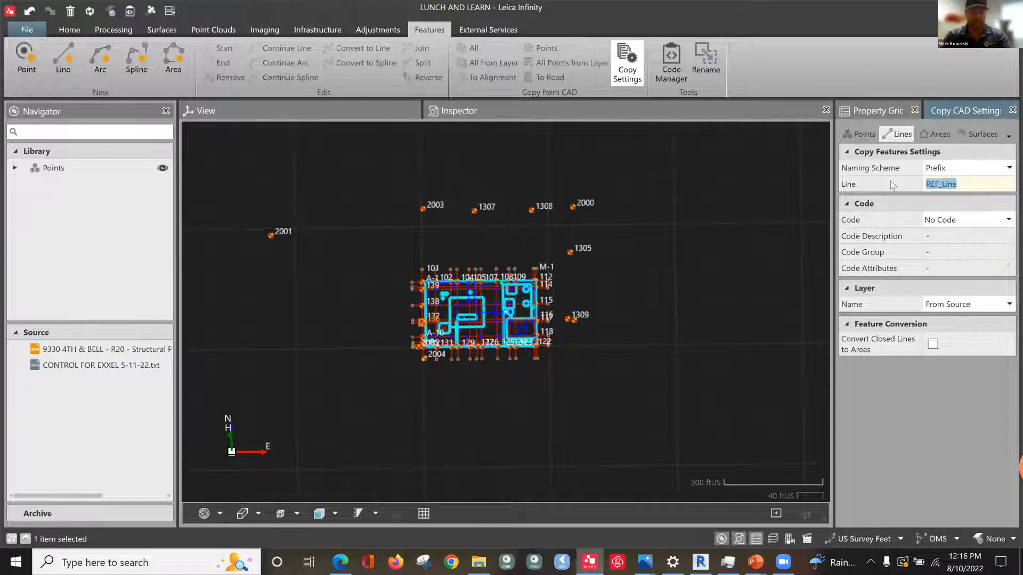
type("FND-")
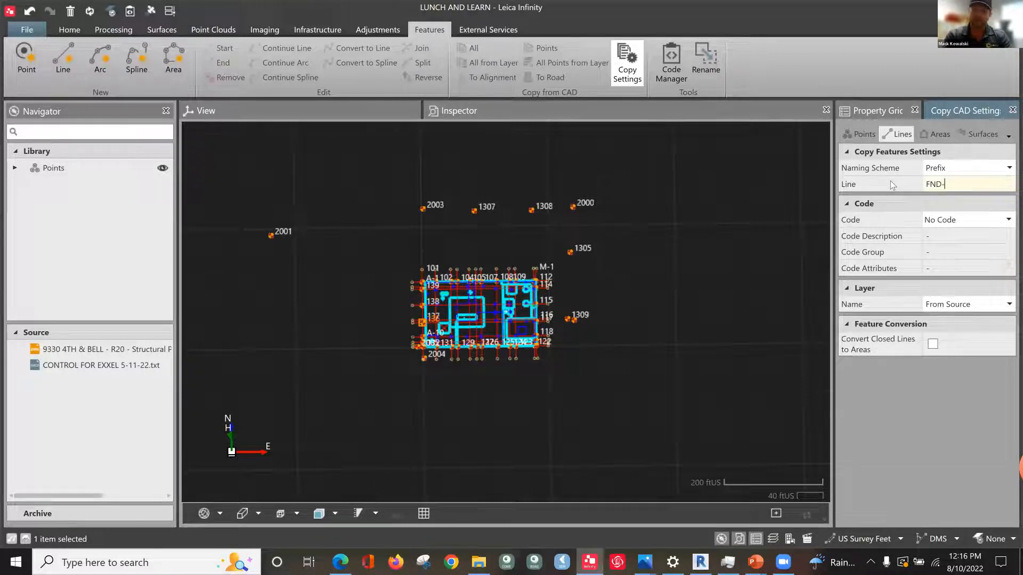
left_click(864, 134)
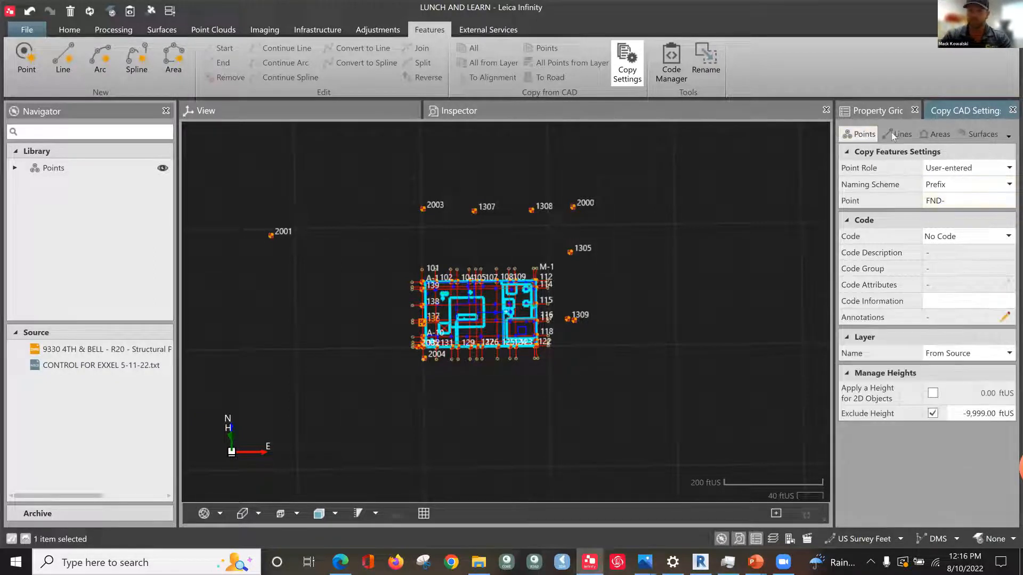
Set the name prefix for lines copied from CAD to FND- and commit the entry.
left_click(899, 134)
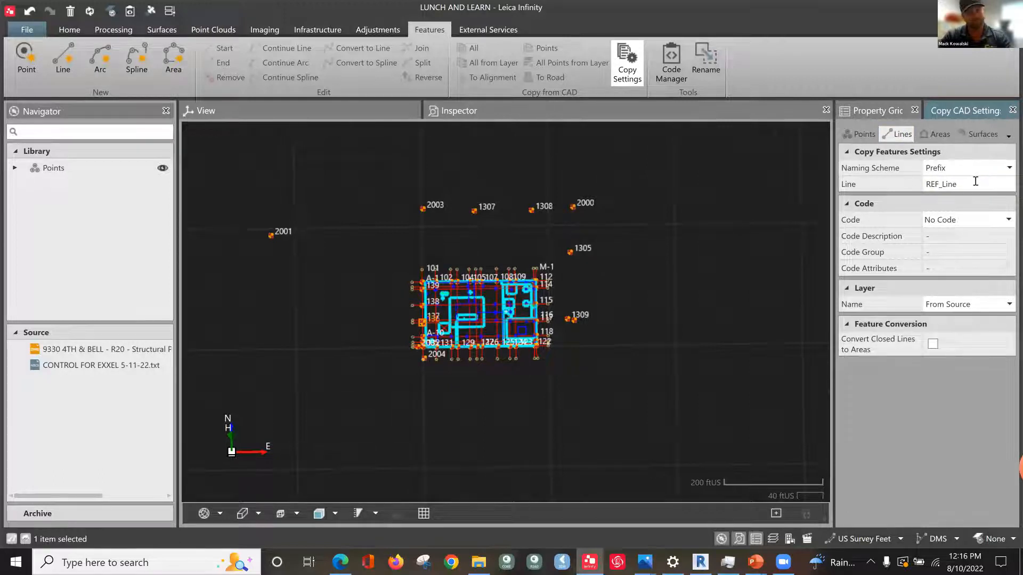
left_click(975, 181)
type("FND")
key("Tab")
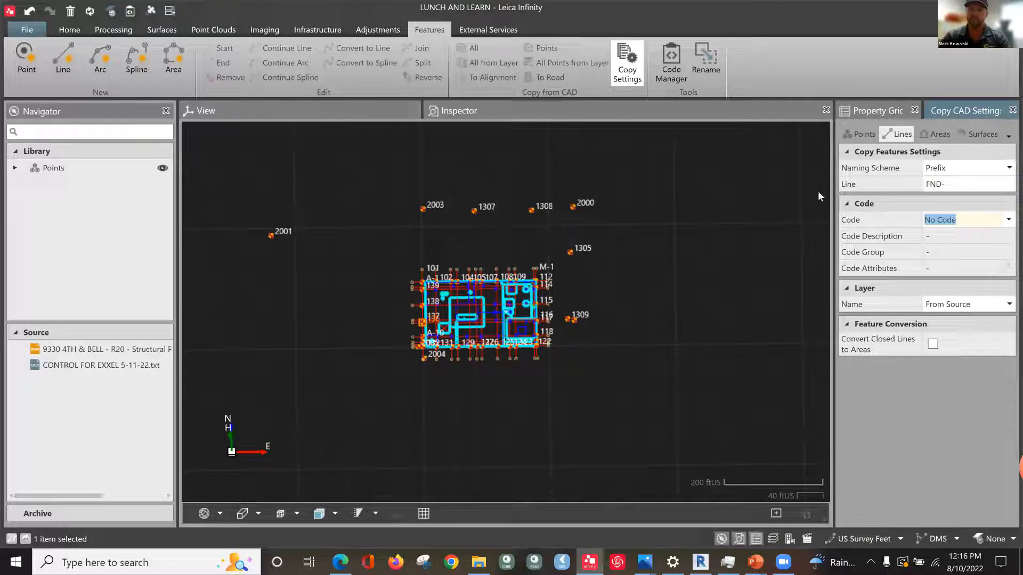
Select the whole foundation drawing and copy all of its features from CAD into the project library.
left_click_drag(752, 396, 411, 399)
left_click_drag(394, 266, 575, 366)
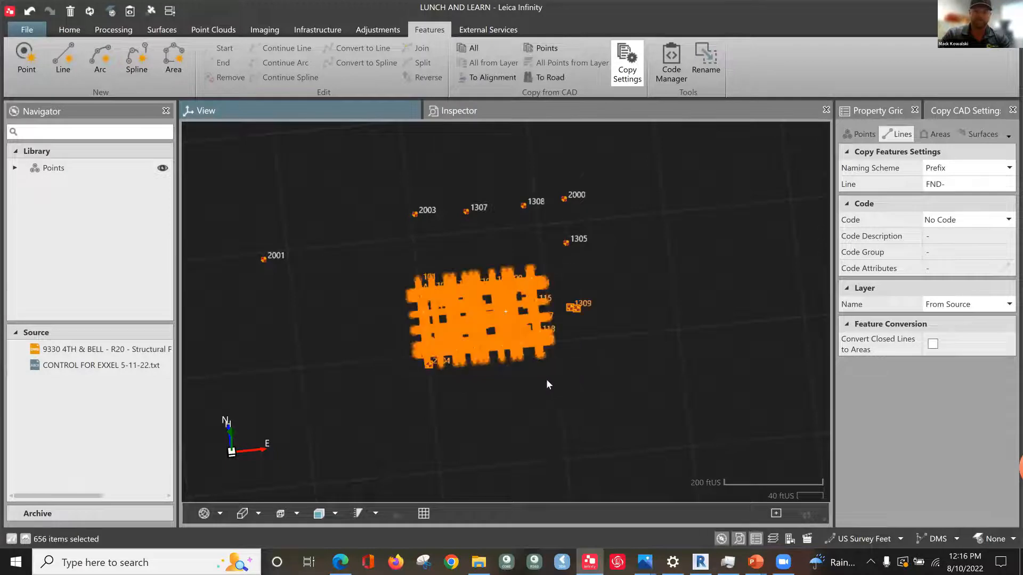
left_click(486, 47)
scroll(452, 352, "up", 8)
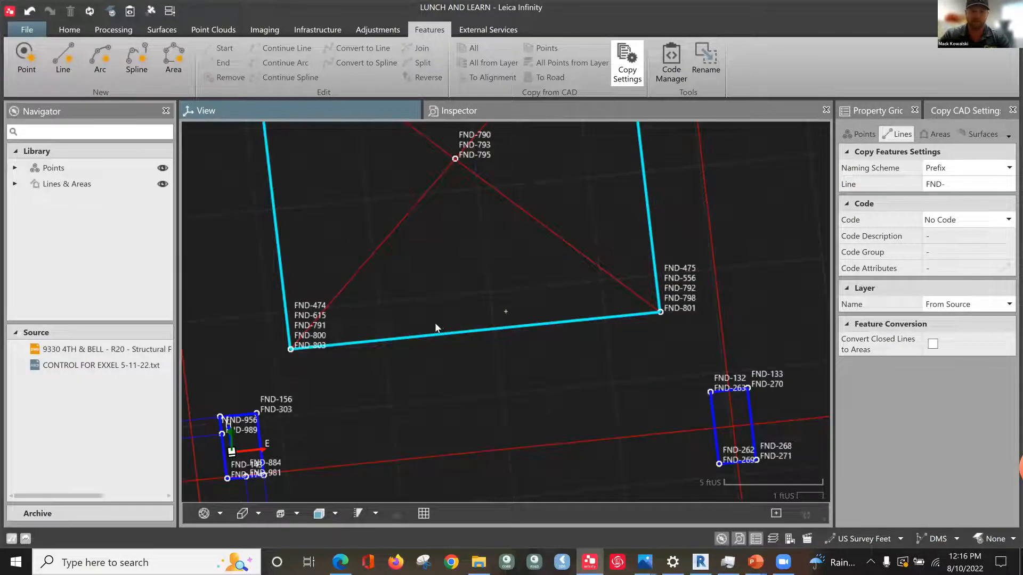
Hide the Structural Plan - LEVEL P4 FDN.dwg source so only the copied features and survey points are displayed.
left_click_drag(52, 494, 155, 510)
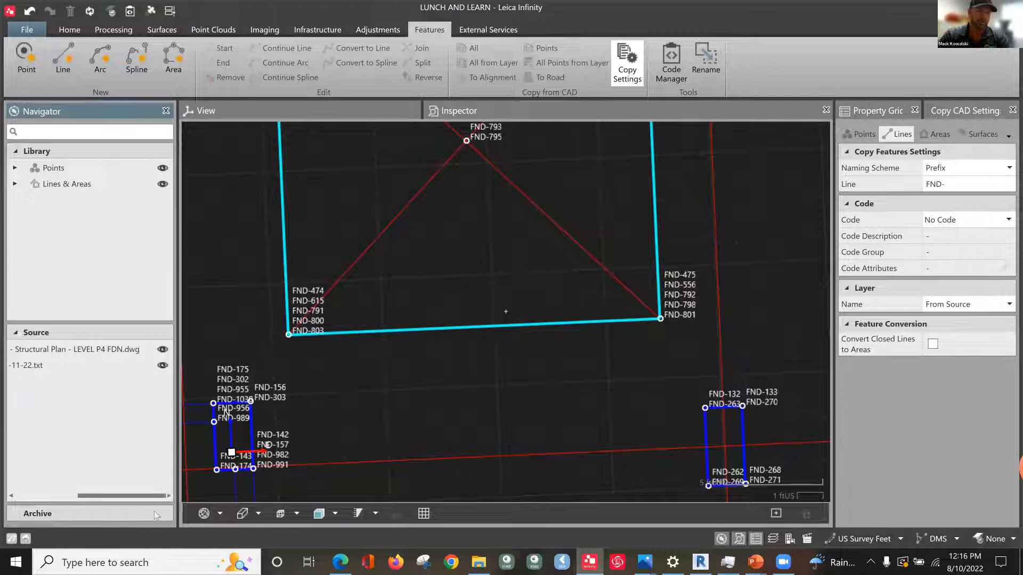
left_click(162, 350)
scroll(313, 365, "down", 5)
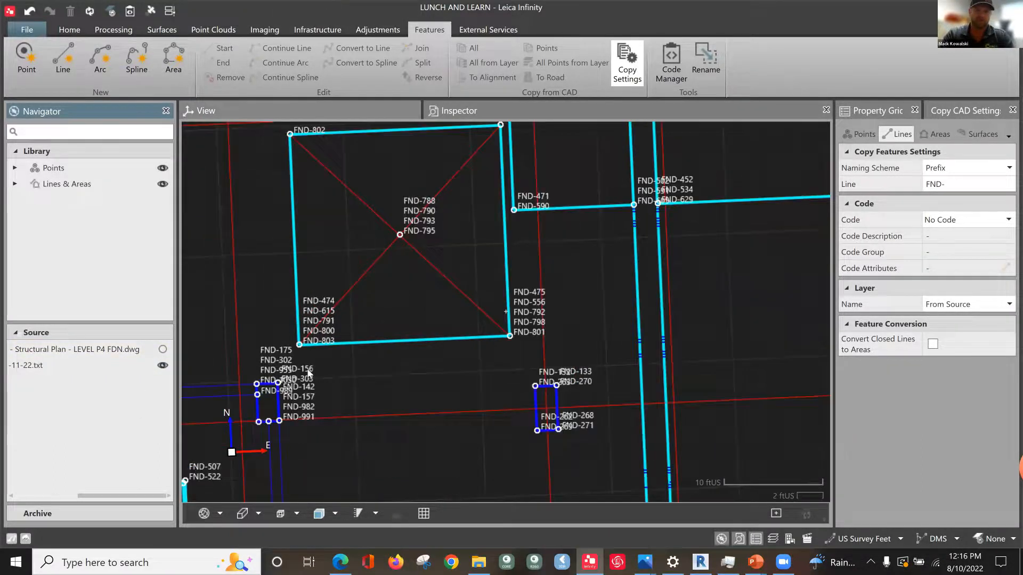
scroll(382, 364, "down", 3)
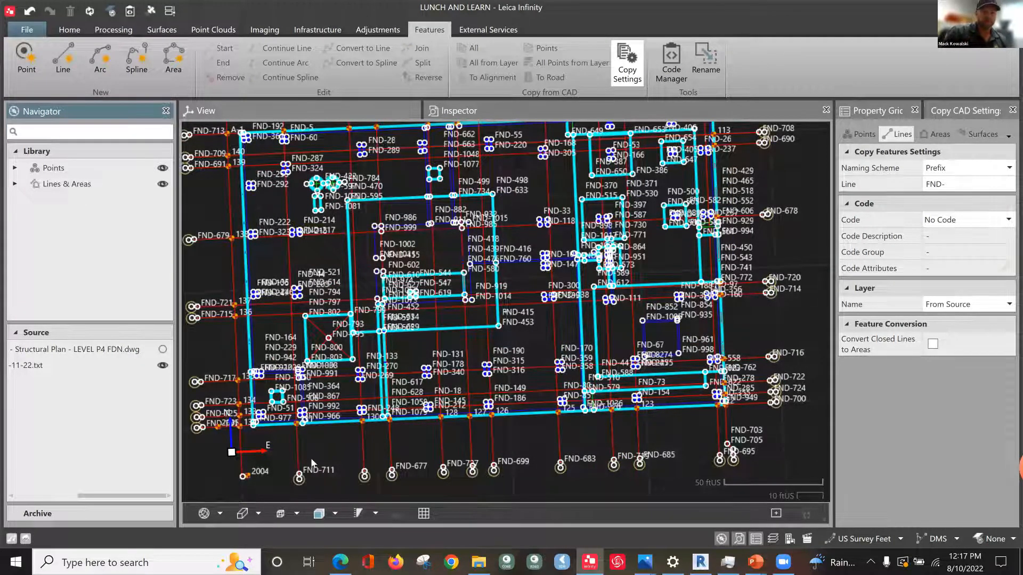
scroll(301, 472, "down", 3)
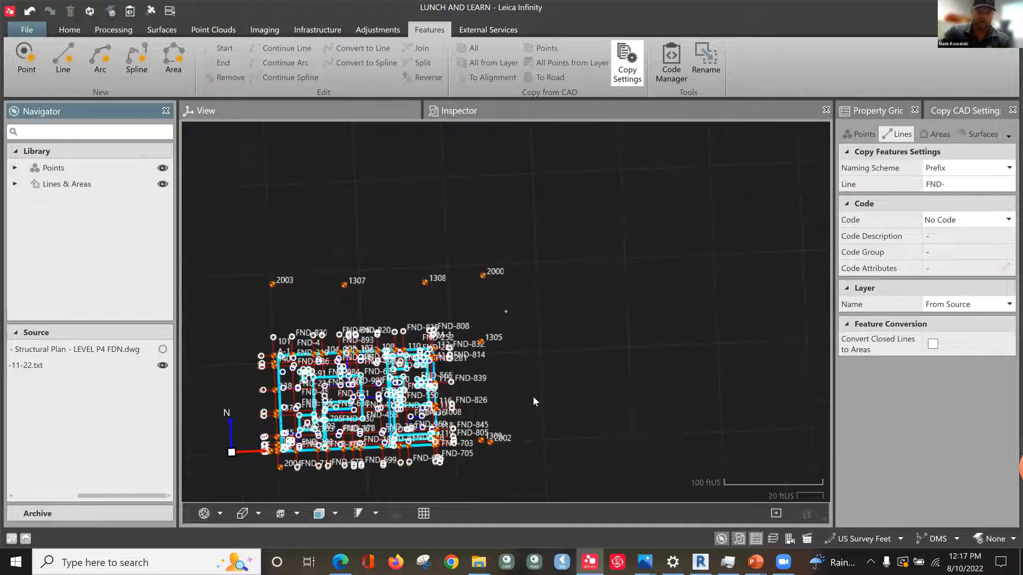
Examine the copied foundation features in 3D against the control points' heights, including the square with crossed diagonals up close.
right_click(632, 352)
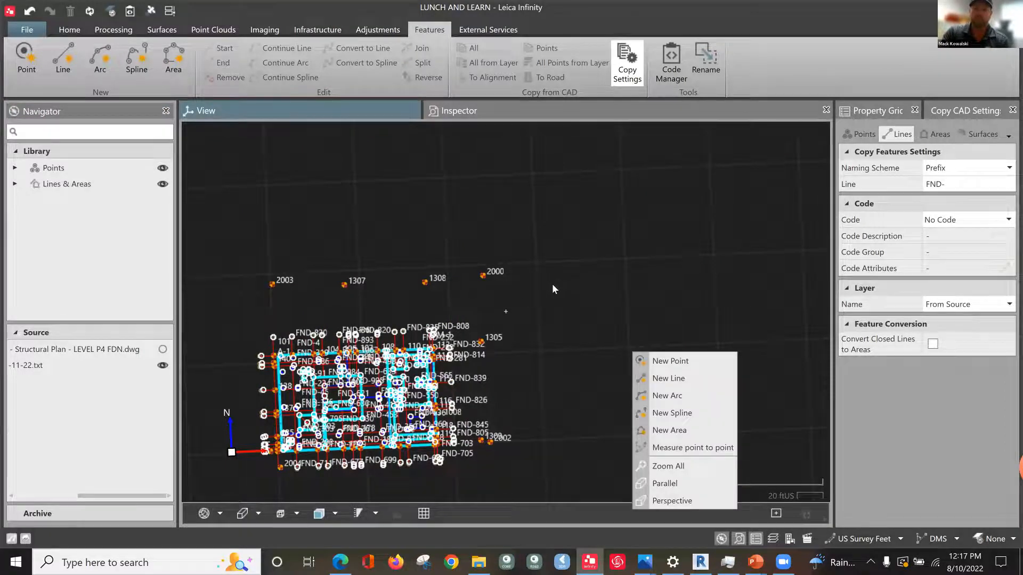
left_click_drag(583, 359, 752, 218)
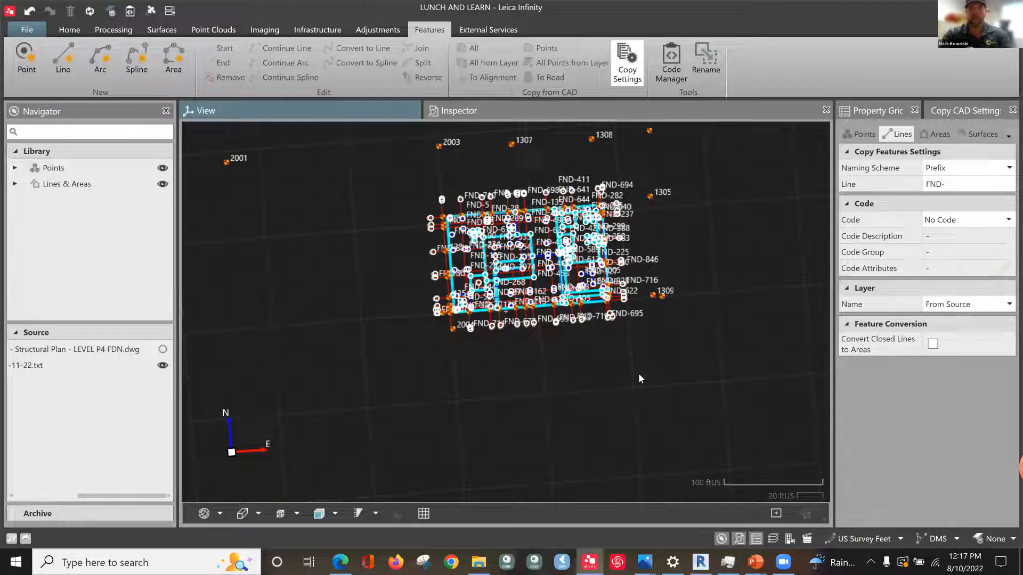
left_click_drag(664, 286, 666, 166)
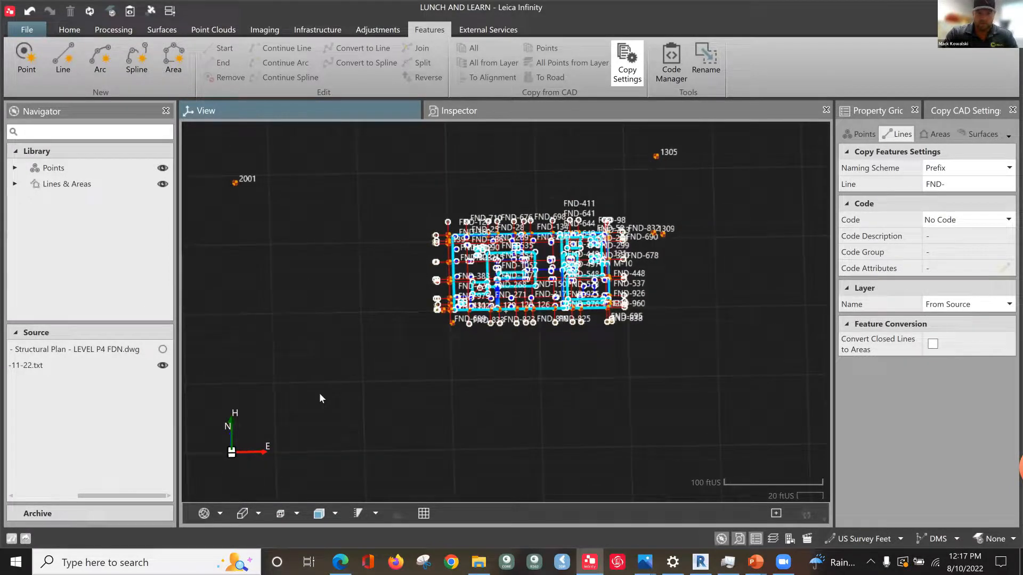
left_click_drag(569, 266, 570, 208)
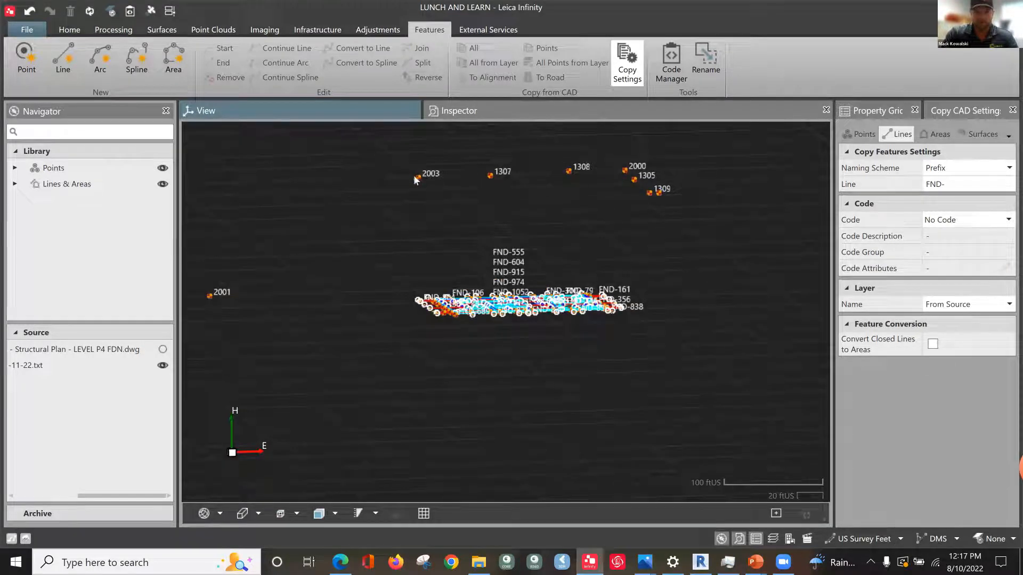
left_click_drag(531, 289, 490, 288)
scroll(491, 281, "up", 5)
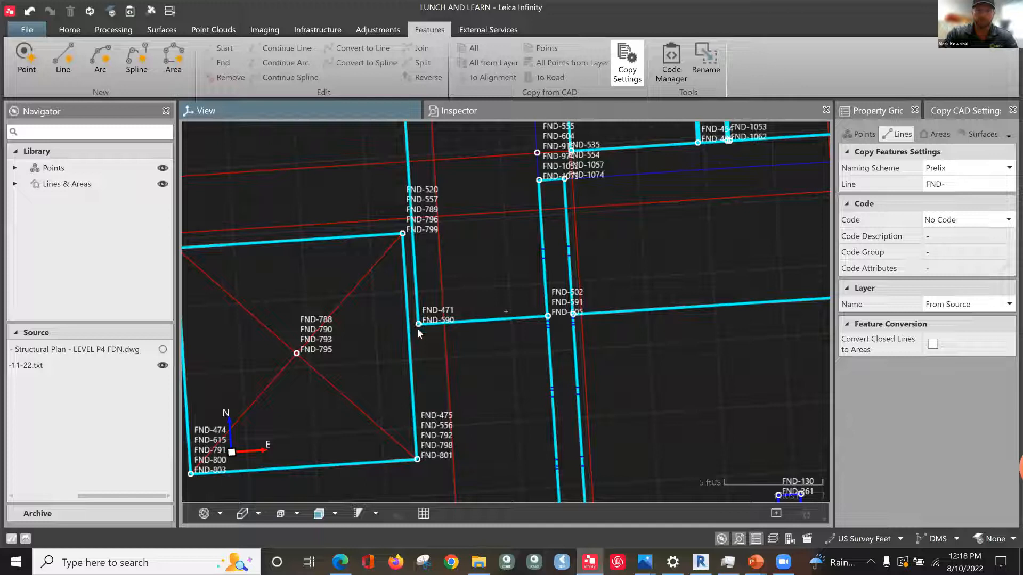
scroll(391, 399, "down", 1)
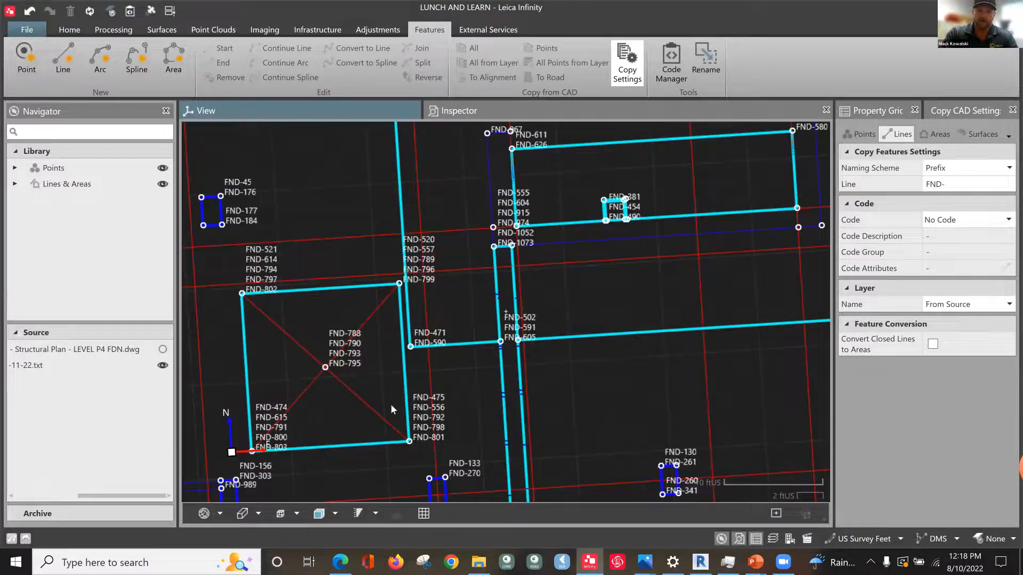
Inspect the properties of point FND-520, line FND-277 and point FND-557, which overlap at the crossed square's northeast corner.
left_click(400, 284)
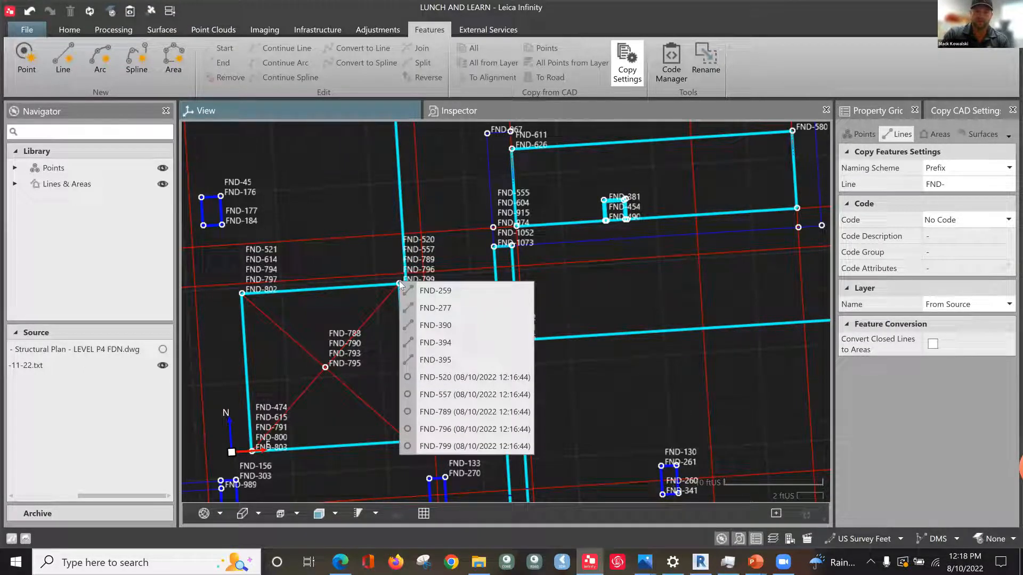
left_click(440, 379)
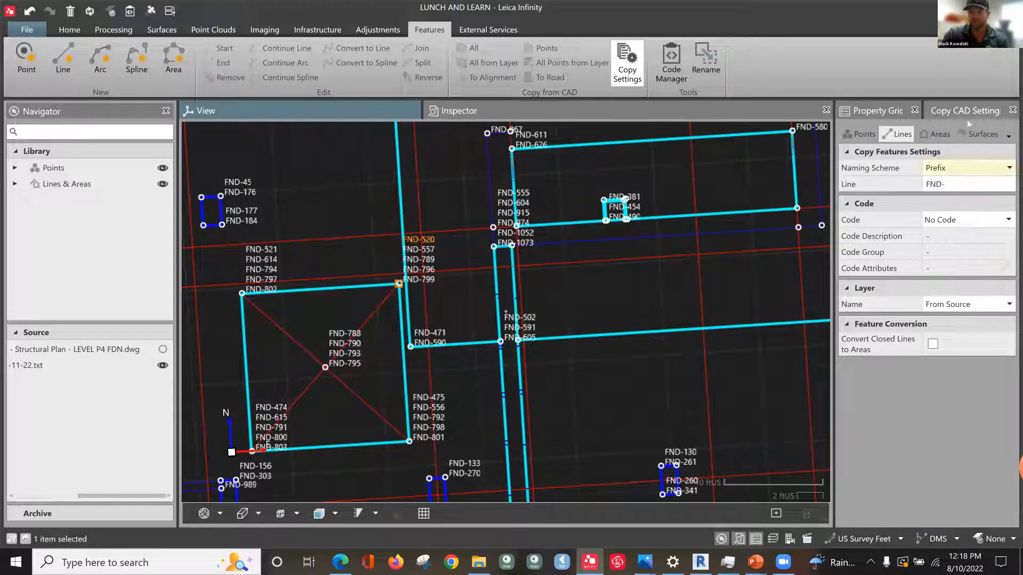
left_click(855, 112)
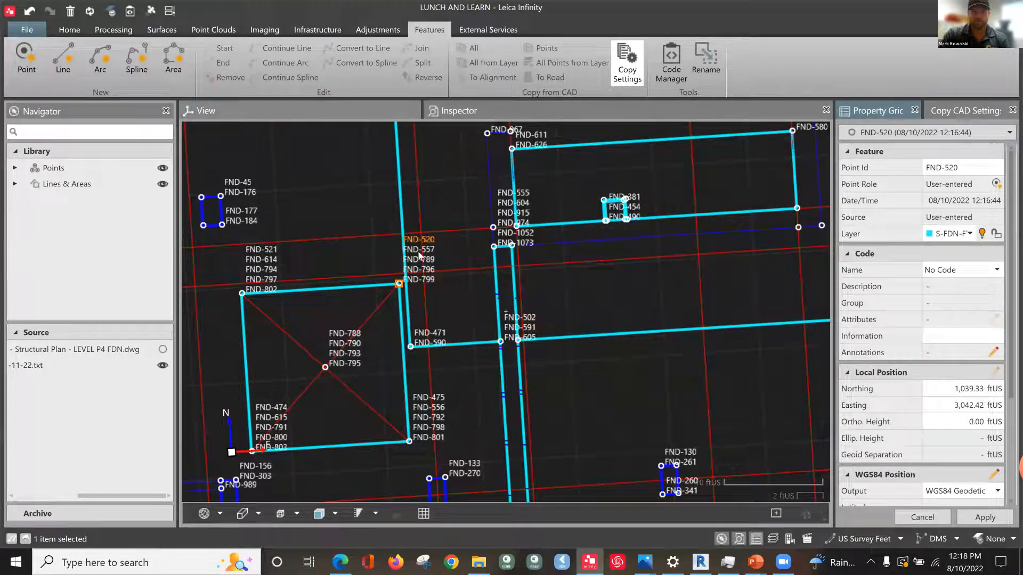
left_click_drag(418, 249, 417, 253)
left_click(399, 284)
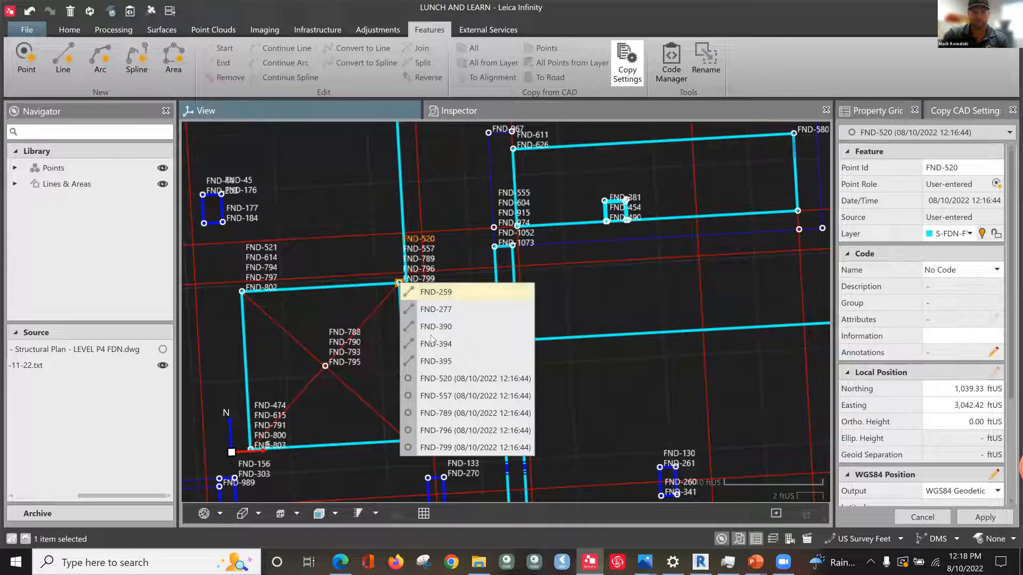
left_click(440, 310)
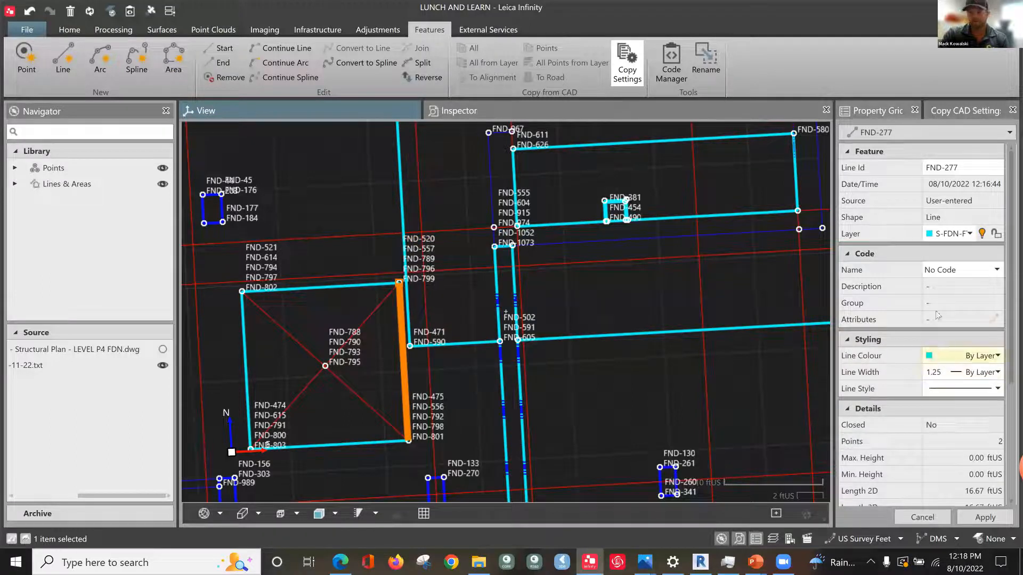
left_click(399, 284)
left_click(413, 387)
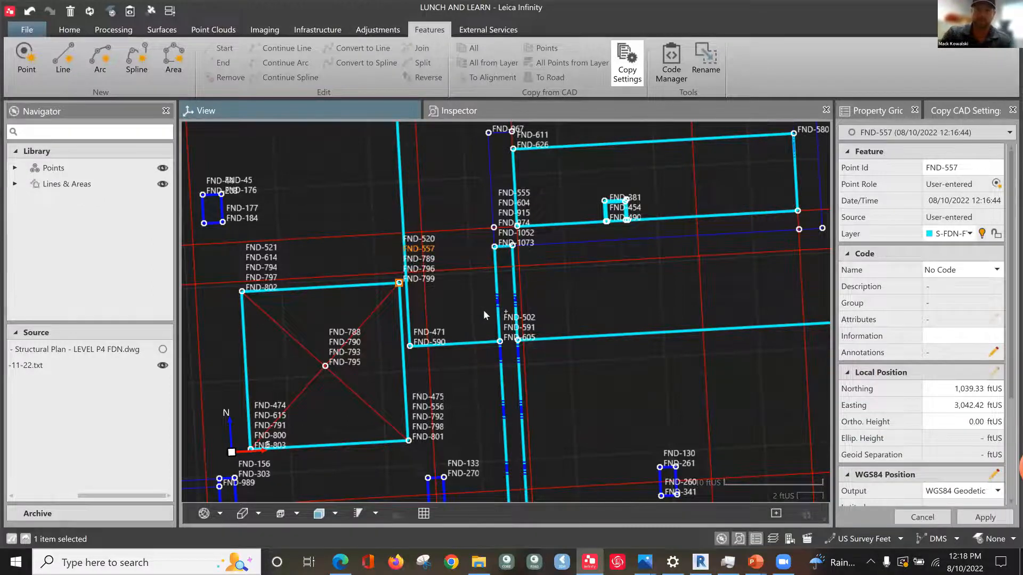
scroll(484, 309, "down", 5)
scroll(489, 316, "down", 3)
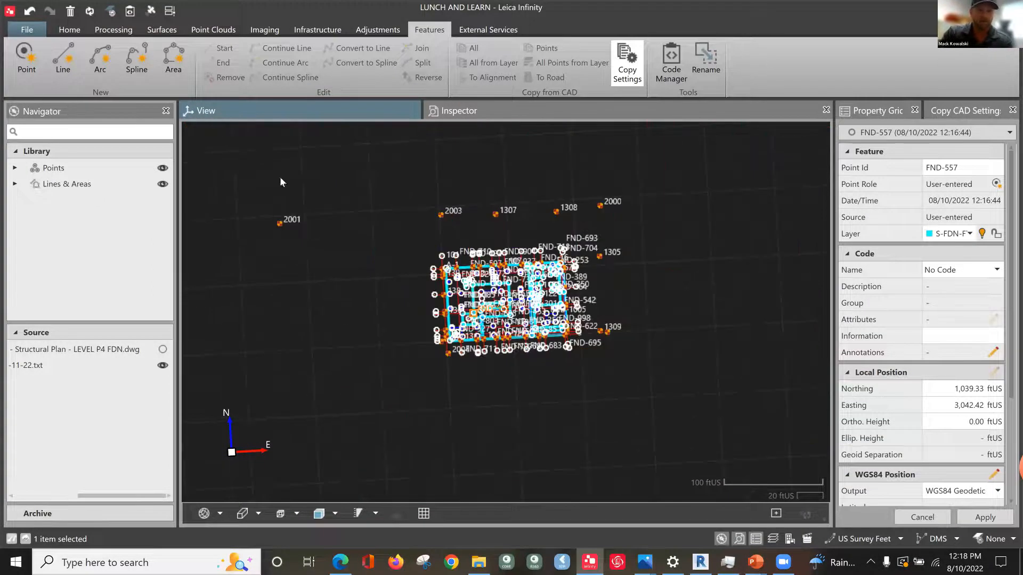
Export all points, lines and areas to the Exported Data folder as a SmartWorx Viva, Captivate Job - DBX named LUNCH AND LEARN.
left_click(71, 30)
left_click(73, 81)
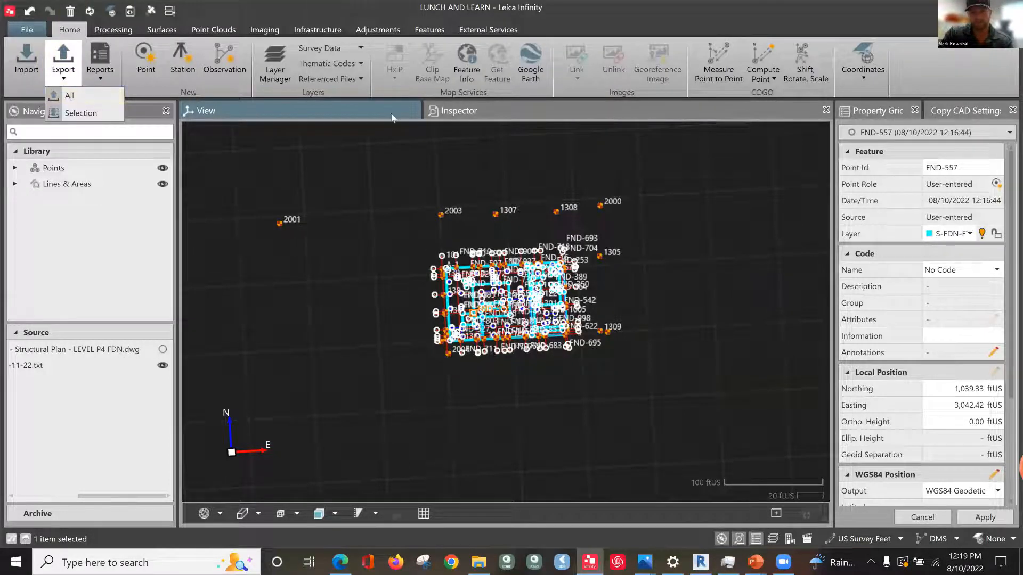
left_click(70, 99)
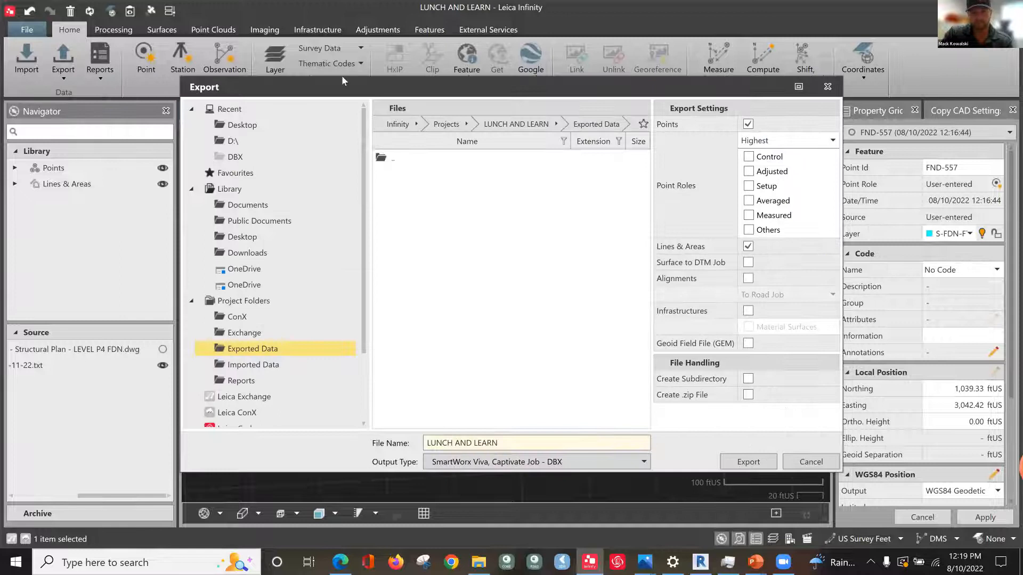
left_click(562, 461)
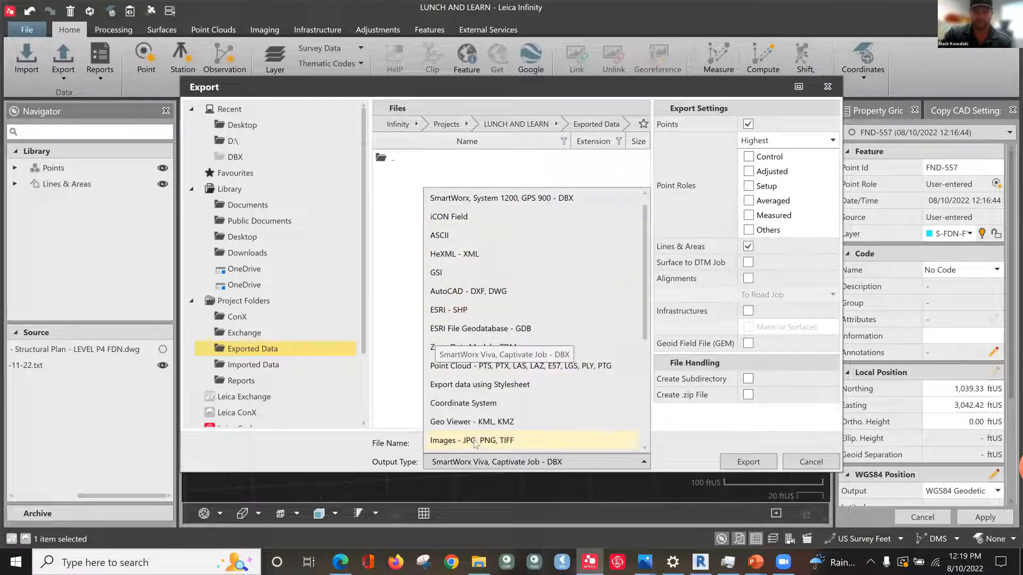
scroll(479, 450, "down", 1)
scroll(481, 453, "down", 1)
scroll(484, 213, "up", 2)
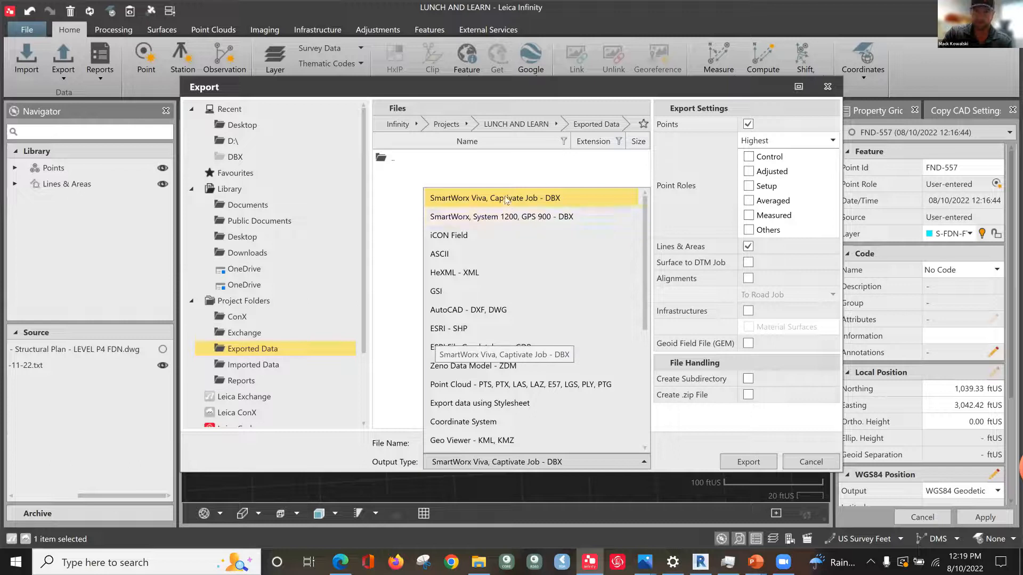
left_click(643, 459)
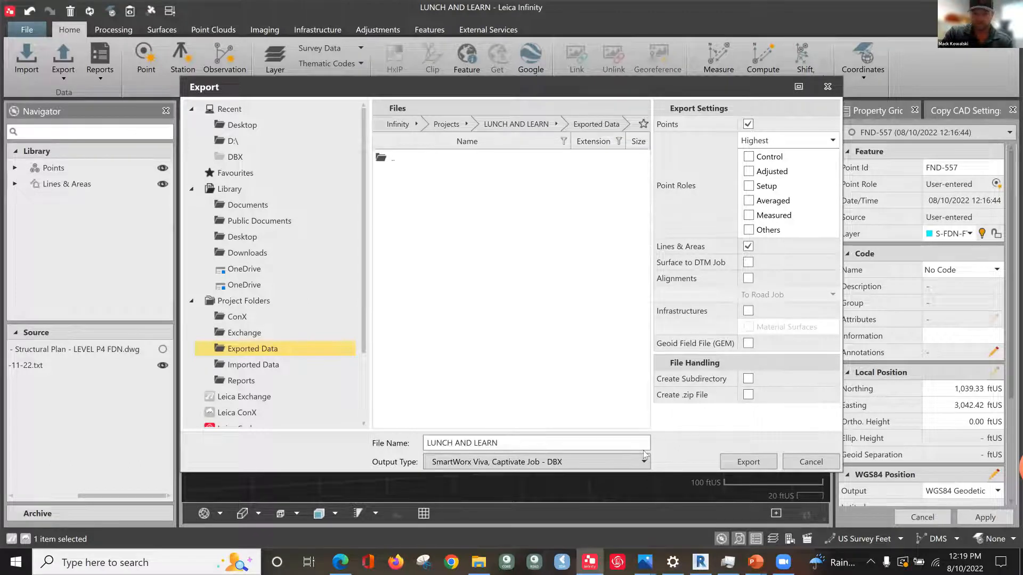
left_click(759, 465)
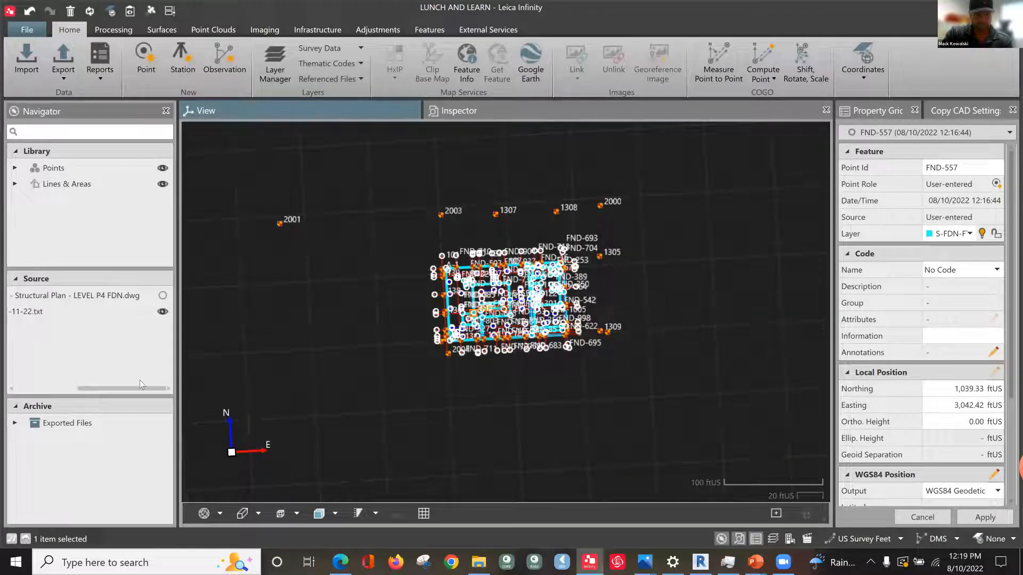
left_click(109, 563)
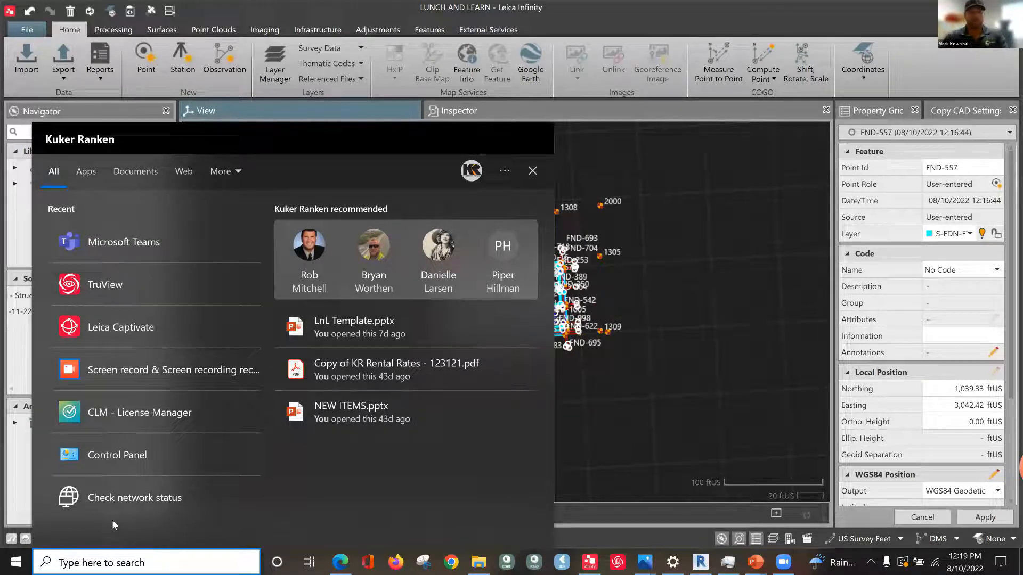
left_click(533, 171)
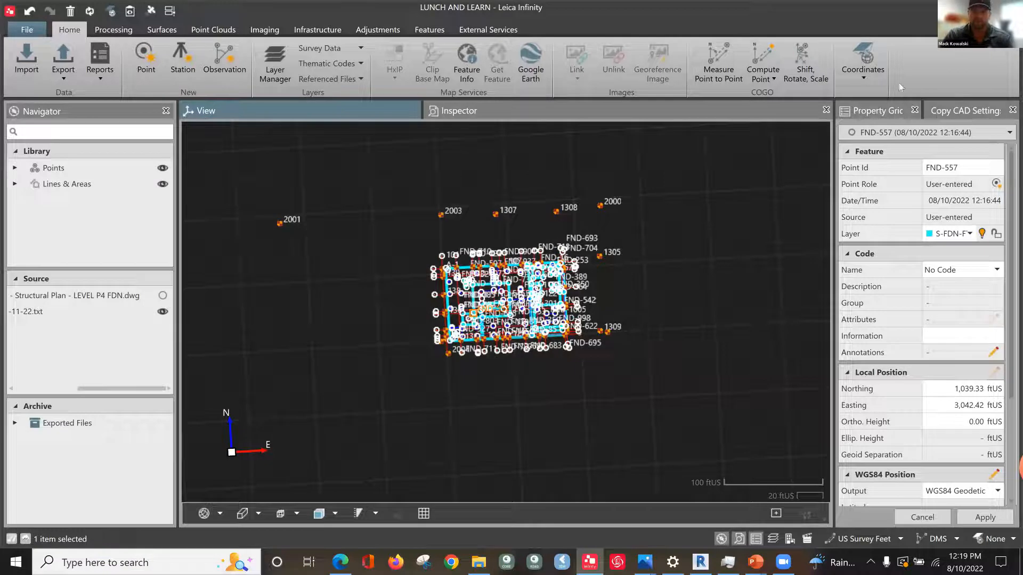